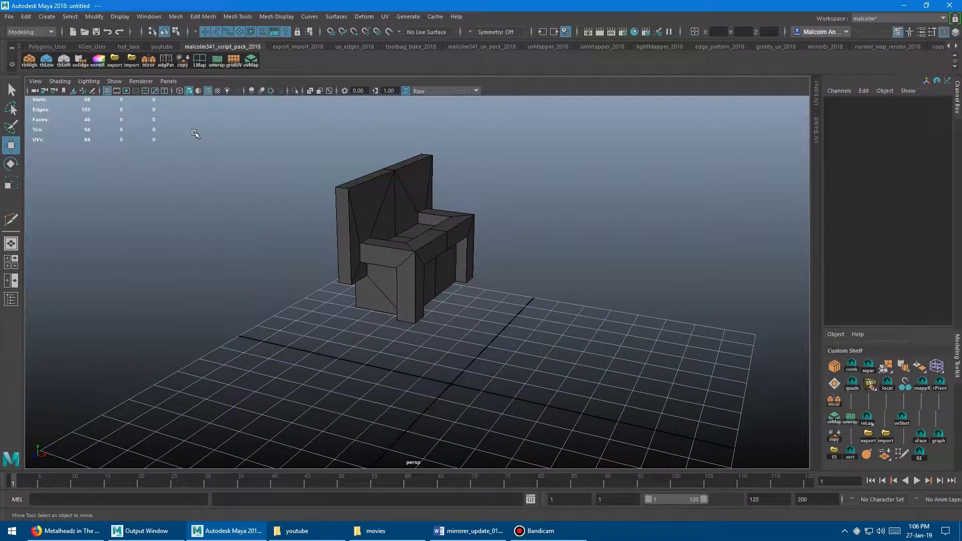
# - Launch the mirrorEr 2018 script and place its window beside the bench model
pyautogui.click(148, 61)
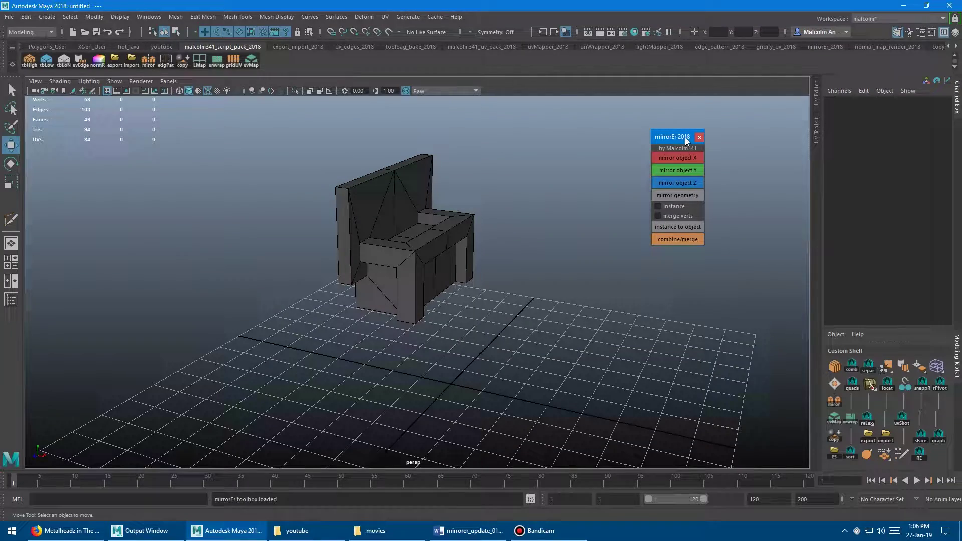
pyautogui.moveTo(675, 132); pyautogui.dragTo(629, 127)
pyautogui.moveTo(541, 168)
pyautogui.keyDown('alt'); pyautogui.mouseDown()
pyautogui.moveTo(300, 201)
pyautogui.moveTo(552, 158)
pyautogui.mouseUp(); pyautogui.keyUp('alt')
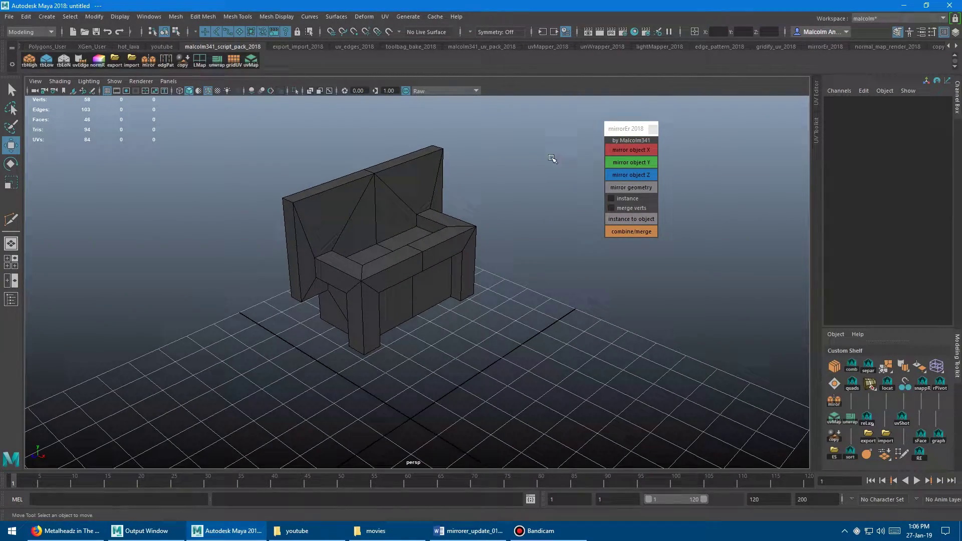
pyautogui.moveTo(421, 206)
pyautogui.keyDown('alt'); pyautogui.mouseDown()
pyautogui.moveTo(511, 201)
pyautogui.moveTo(328, 200)
pyautogui.moveTo(430, 193)
pyautogui.mouseUp(); pyautogui.keyUp('alt')
# - Delete all faces of the bench's negative-Z half and return the remaining half to object mode
pyautogui.click(429, 228)
pyautogui.keyDown('alt'); pyautogui.moveTo(519, 215); pyautogui.dragTo(388, 228); pyautogui.keyUp('alt')
pyautogui.moveTo(389, 228); pyautogui.dragTo(421, 221, button='middle')
pyautogui.keyDown('alt'); pyautogui.moveTo(426, 222); pyautogui.dragTo(419, 202); pyautogui.keyUp('alt')
pyautogui.moveTo(427, 158); pyautogui.dragTo(427, 184, button='right')
pyautogui.moveTo(428, 126); pyautogui.dragTo(513, 302)
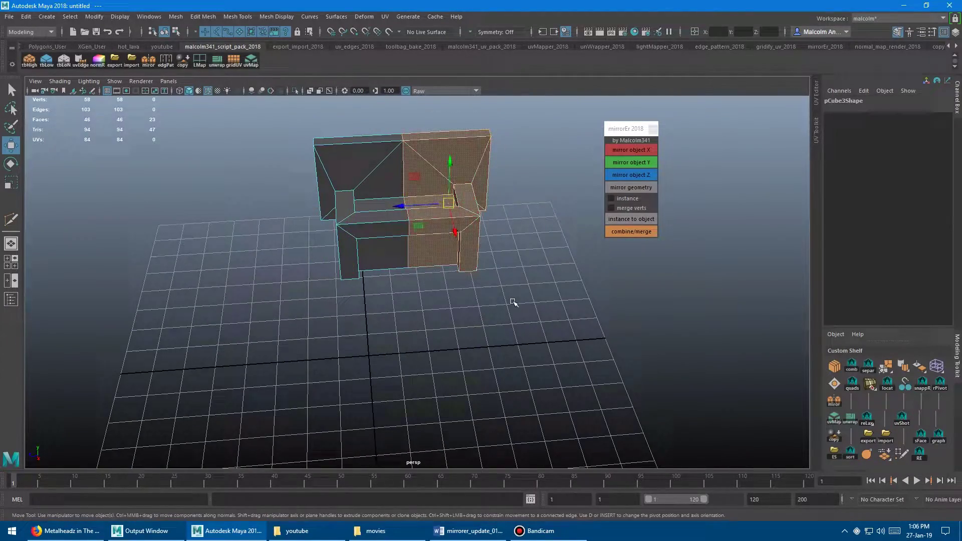
pyautogui.press('Delete')
pyautogui.keyDown('alt'); pyautogui.moveTo(395, 262); pyautogui.dragTo(474, 241); pyautogui.keyUp('alt')
pyautogui.moveTo(350, 210); pyautogui.dragTo(383, 182, button='right')
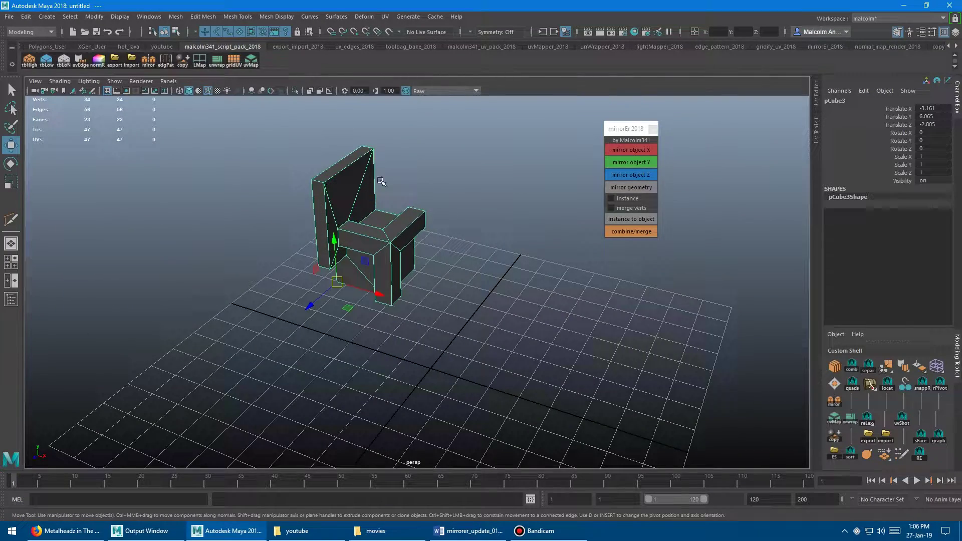
# - Move the half bench to about X -7.94, Y 9.97, Z 3.89 above the grid
pyautogui.keyDown('alt'); pyautogui.moveTo(424, 223); pyautogui.dragTo(474, 219); pyautogui.keyUp('alt')
pyautogui.moveTo(506, 283)
pyautogui.mouseDown(button='middle')
pyautogui.moveTo(501, 325)
pyautogui.moveTo(208, 308)
pyautogui.moveTo(612, 325)
pyautogui.moveTo(506, 284)
pyautogui.mouseUp(button='middle')
pyautogui.keyDown('alt'); pyautogui.moveTo(505, 284); pyautogui.dragTo(385, 232); pyautogui.keyUp('alt')
pyautogui.keyDown('alt'); pyautogui.moveTo(492, 242); pyautogui.dragTo(444, 228); pyautogui.keyUp('alt')
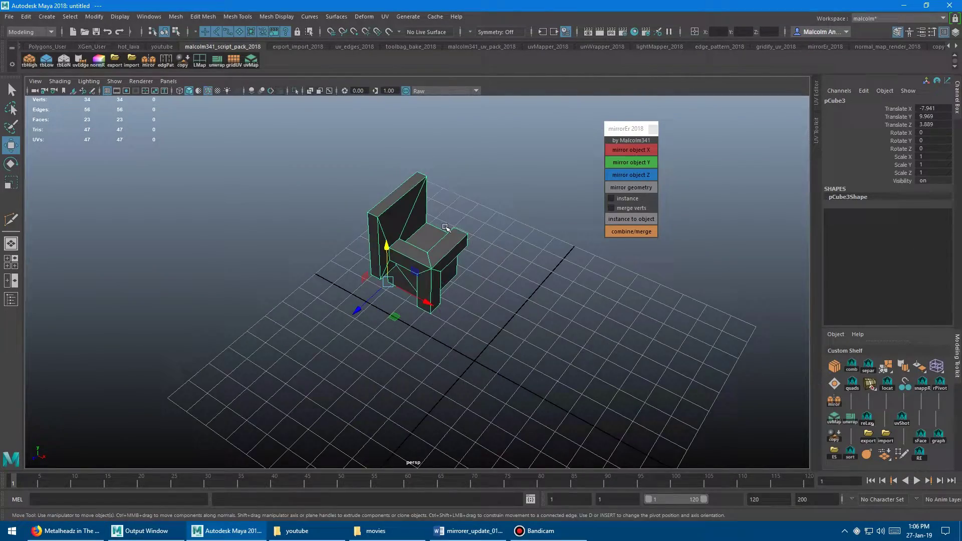
# - Snap the half bench's pivot to the top outer back corner of the backrest
pyautogui.keyDown('alt'); pyautogui.moveTo(445, 227); pyautogui.dragTo(483, 234, button='middle'); pyautogui.keyUp('alt')
pyautogui.keyDown('alt'); pyautogui.moveTo(484, 234); pyautogui.dragTo(515, 244, button='right'); pyautogui.keyUp('alt')
pyautogui.keyDown('alt'); pyautogui.moveTo(515, 244); pyautogui.dragTo(378, 262); pyautogui.keyUp('alt')
pyautogui.press('d')
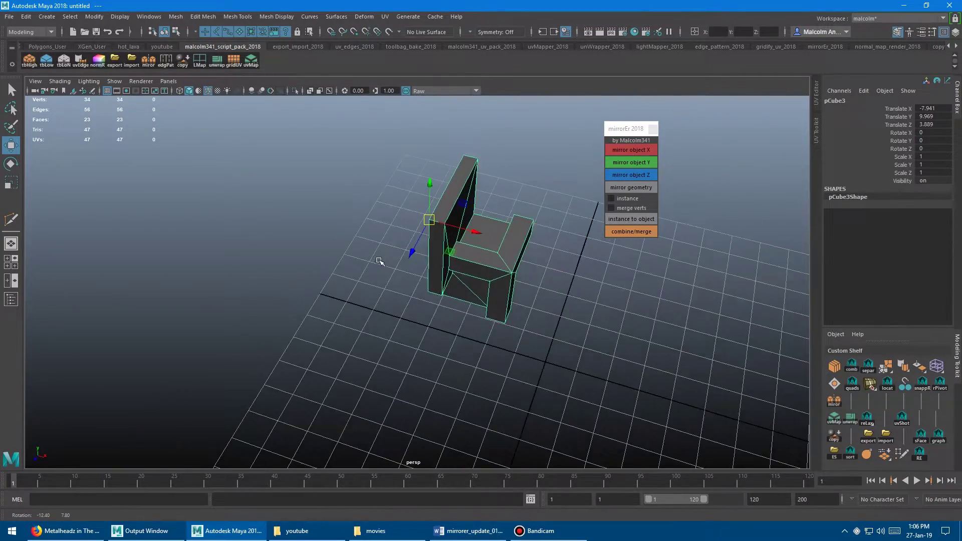
pyautogui.keyDown('alt'); pyautogui.moveTo(378, 262); pyautogui.dragTo(427, 234, button='right'); pyautogui.keyUp('alt')
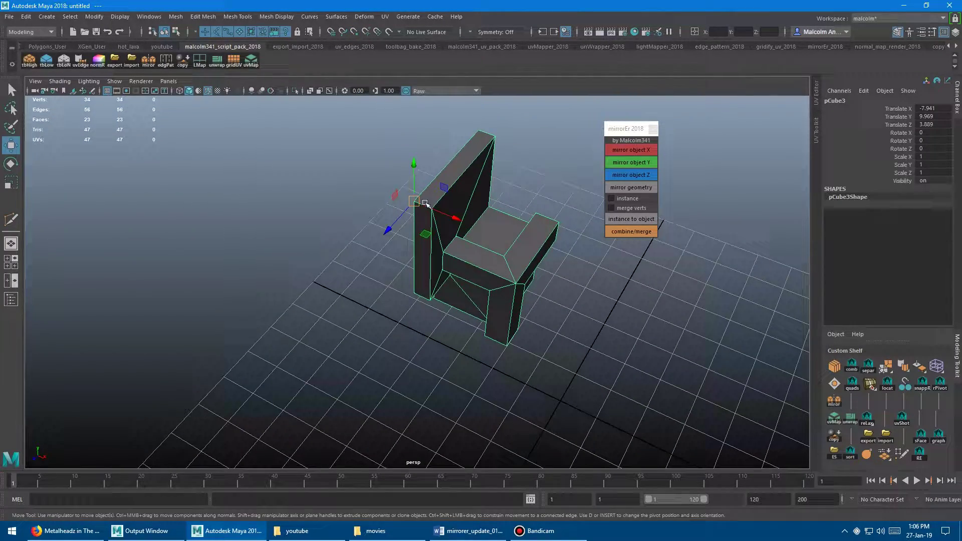
pyautogui.moveTo(474, 256)
pyautogui.keyDown('alt'); pyautogui.mouseDown()
pyautogui.moveTo(476, 275)
pyautogui.moveTo(506, 253)
pyautogui.moveTo(462, 264)
pyautogui.mouseUp(); pyautogui.keyUp('alt')
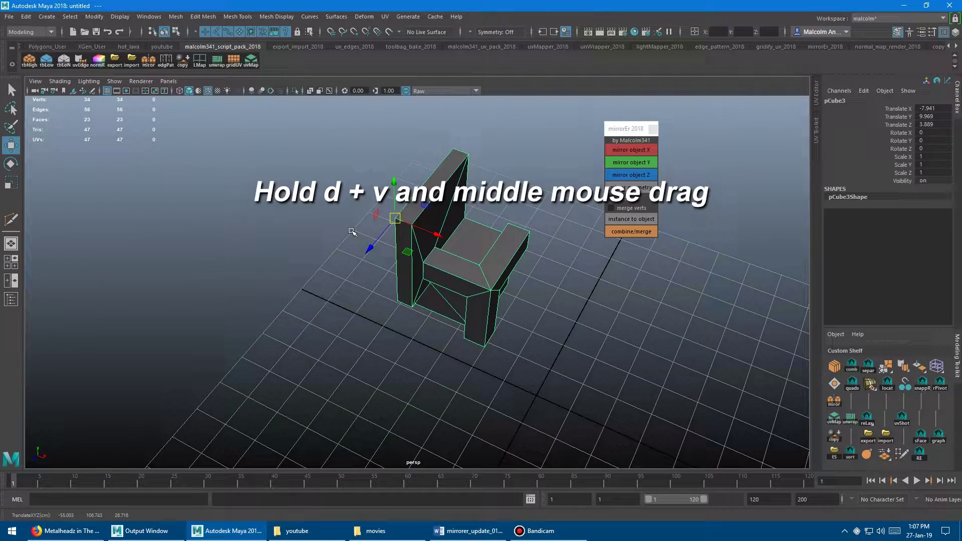
# - Try snapping the pivot to an armrest vertex, and return it to the backrest's top outer back corner
pyautogui.keyDown('alt'); pyautogui.moveTo(346, 224); pyautogui.dragTo(332, 231); pyautogui.keyUp('alt')
pyautogui.press('d')
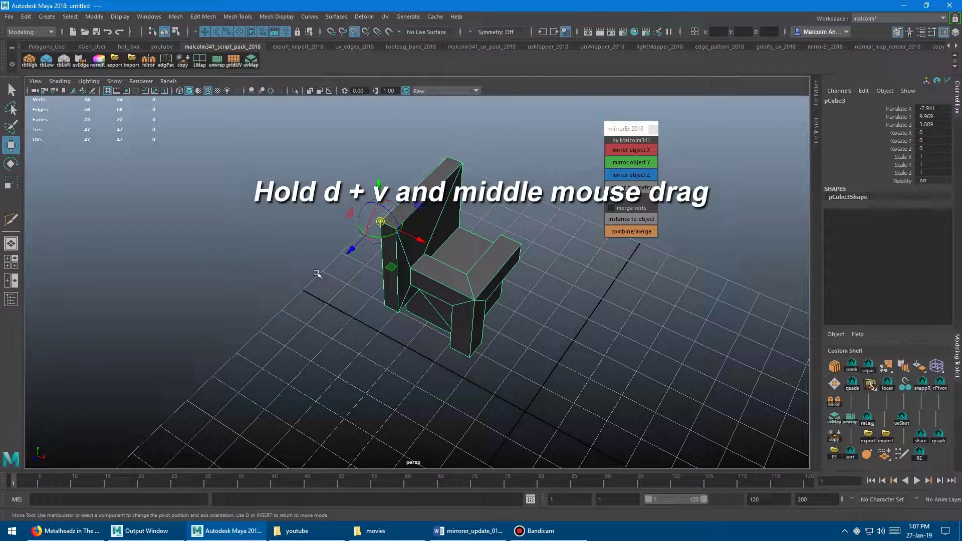
pyautogui.moveTo(320, 274); pyautogui.dragTo(328, 306, button='middle')
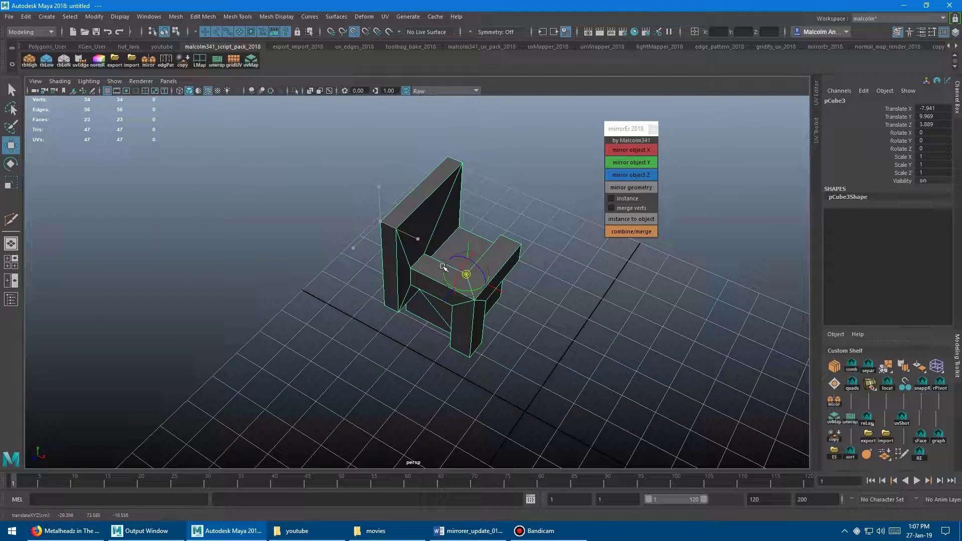
pyautogui.keyDown('alt'); pyautogui.moveTo(373, 238); pyautogui.dragTo(354, 240); pyautogui.keyUp('alt')
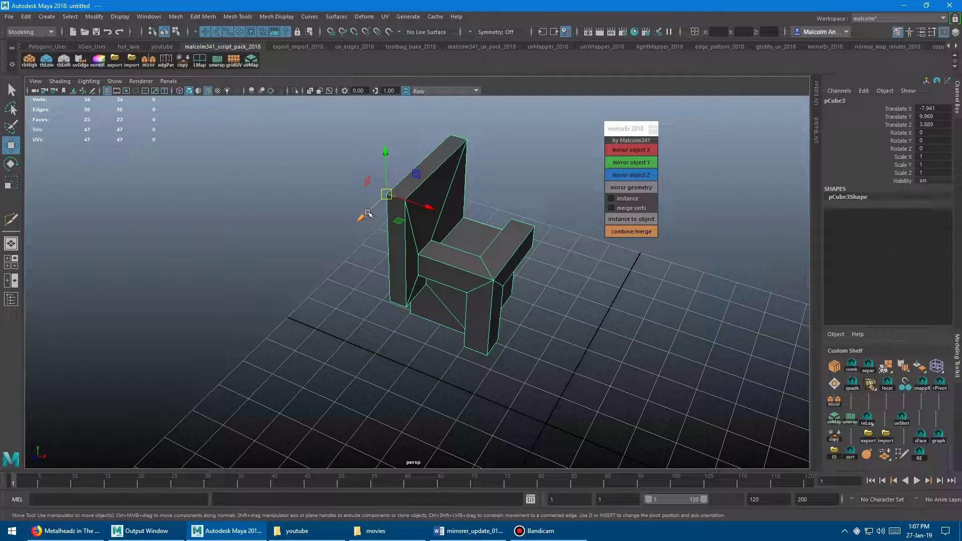
# - Mirror the half bench across X about its backrest corner pivot
pyautogui.keyDown('alt'); pyautogui.moveTo(484, 195); pyautogui.dragTo(524, 195); pyautogui.keyUp('alt')
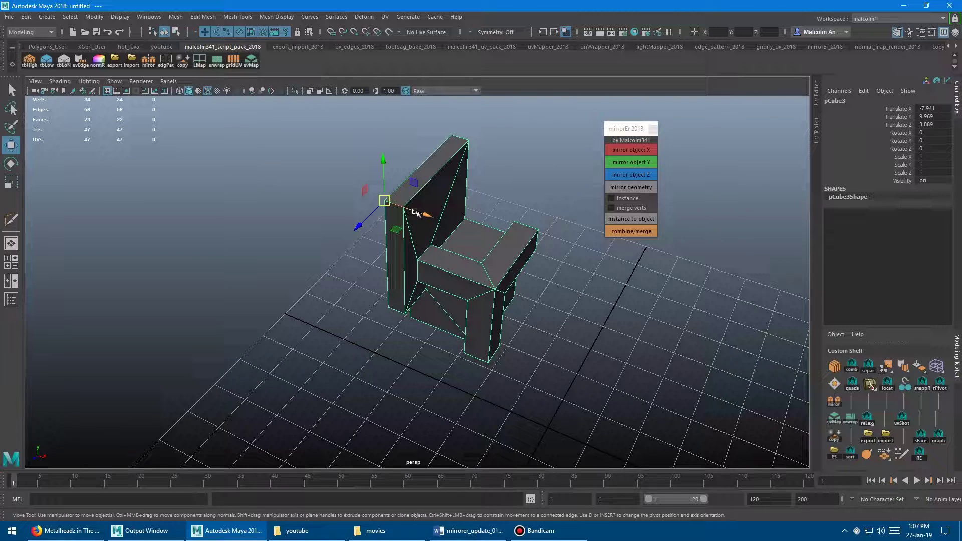
pyautogui.keyDown('alt'); pyautogui.moveTo(592, 174); pyautogui.dragTo(627, 155); pyautogui.keyUp('alt')
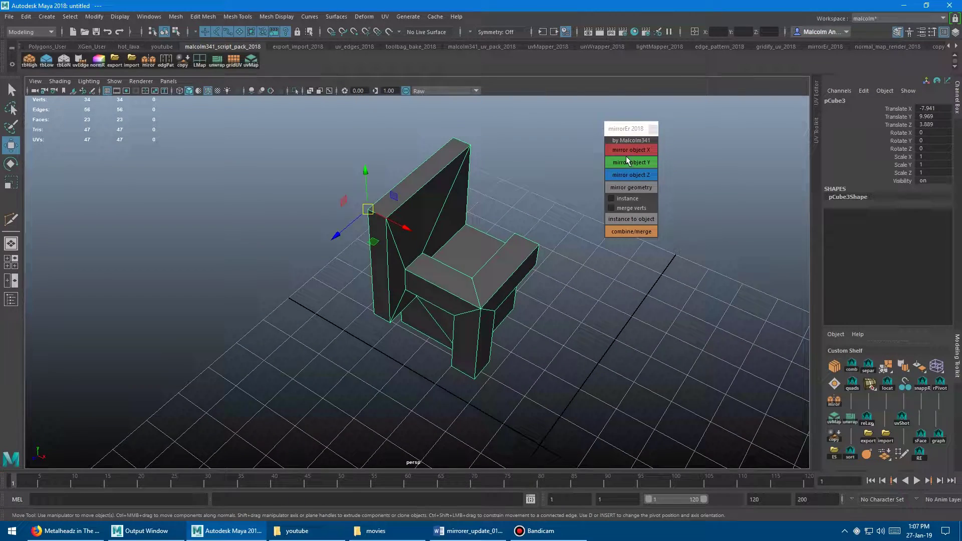
pyautogui.click(627, 150)
# - Snap the pivot to the bottom vertex on the seam, select both pieces and mirror them across Y
pyautogui.keyDown('alt'); pyautogui.moveTo(438, 226); pyautogui.dragTo(414, 272); pyautogui.keyUp('alt')
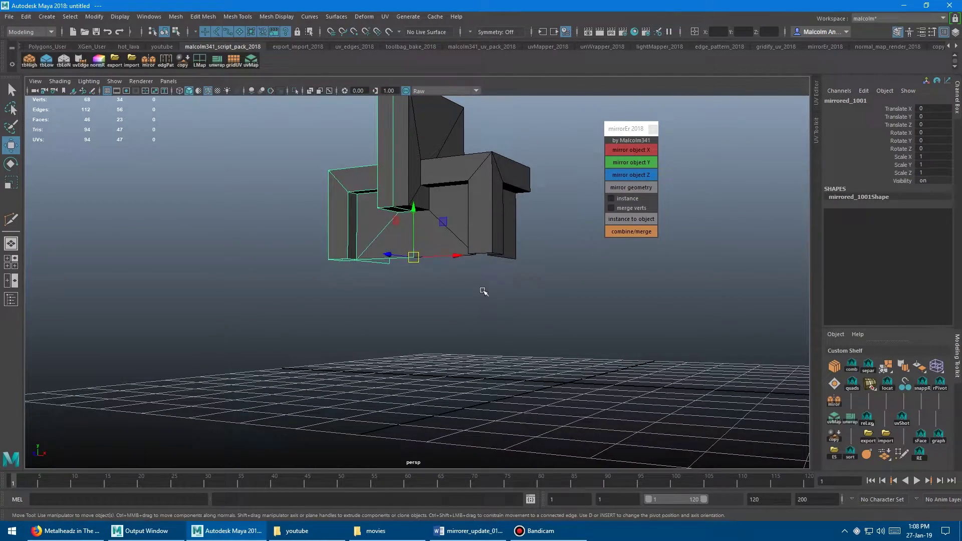
pyautogui.keyDown('alt'); pyautogui.moveTo(485, 292); pyautogui.dragTo(277, 301); pyautogui.keyUp('alt')
pyautogui.click(424, 226)
pyautogui.keyDown('shift'); pyautogui.click(378, 182); pyautogui.keyUp('shift')
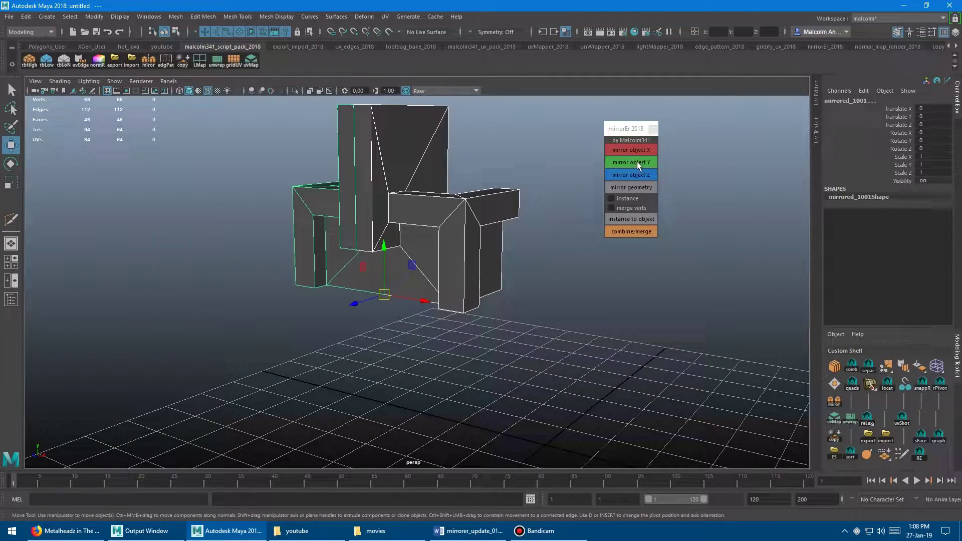
pyautogui.click(638, 161)
pyautogui.keyDown('alt'); pyautogui.moveTo(451, 240); pyautogui.dragTo(305, 211); pyautogui.keyUp('alt')
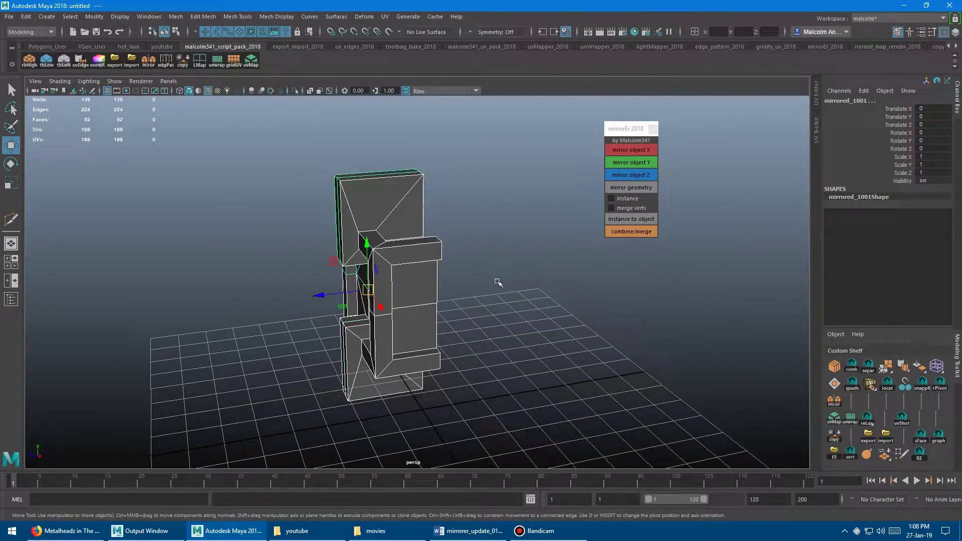
# - With all four pieces selected and the pivot on a front vertex of the open cut side, mirror them across Z
pyautogui.keyDown('alt'); pyautogui.moveTo(498, 283); pyautogui.dragTo(546, 331); pyautogui.keyUp('alt')
pyautogui.click(630, 175)
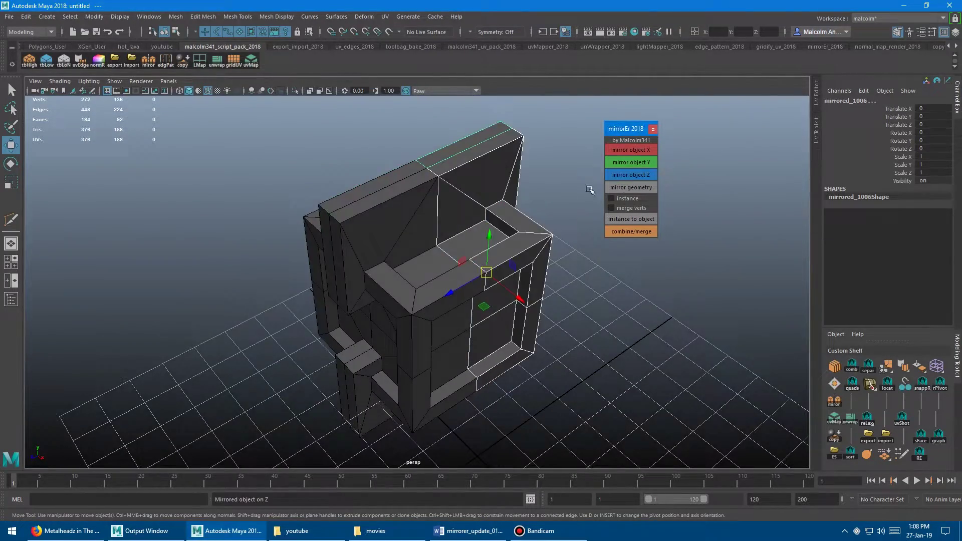
pyautogui.keyDown('alt'); pyautogui.moveTo(576, 171); pyautogui.dragTo(396, 245); pyautogui.keyUp('alt')
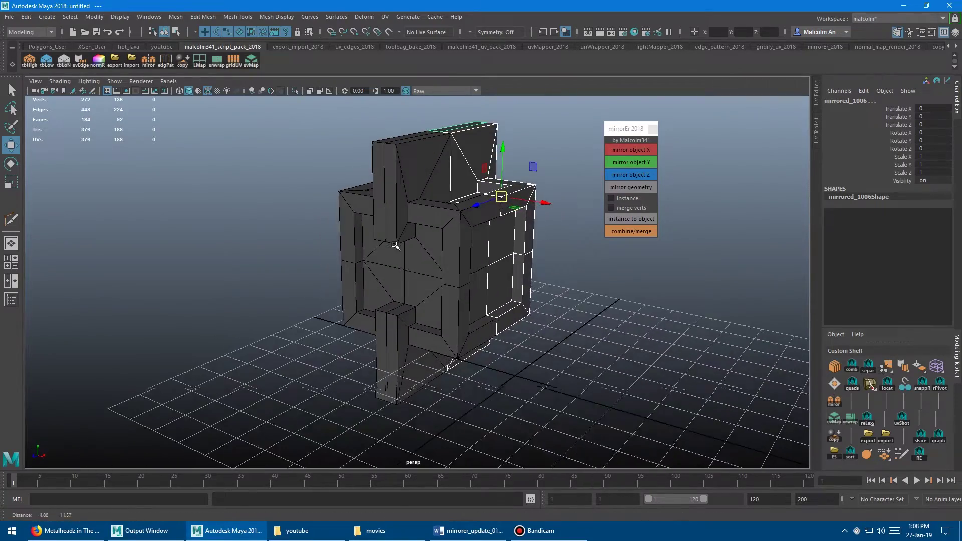
pyautogui.keyDown('alt'); pyautogui.moveTo(395, 245); pyautogui.dragTo(458, 251, button='right'); pyautogui.keyUp('alt')
pyautogui.keyDown('alt'); pyautogui.moveTo(458, 251); pyautogui.dragTo(351, 236); pyautogui.keyUp('alt')
pyautogui.keyDown('alt'); pyautogui.moveTo(350, 236); pyautogui.dragTo(280, 215, button='right'); pyautogui.keyUp('alt')
pyautogui.keyDown('alt'); pyautogui.moveTo(279, 215); pyautogui.dragTo(293, 208); pyautogui.keyUp('alt')
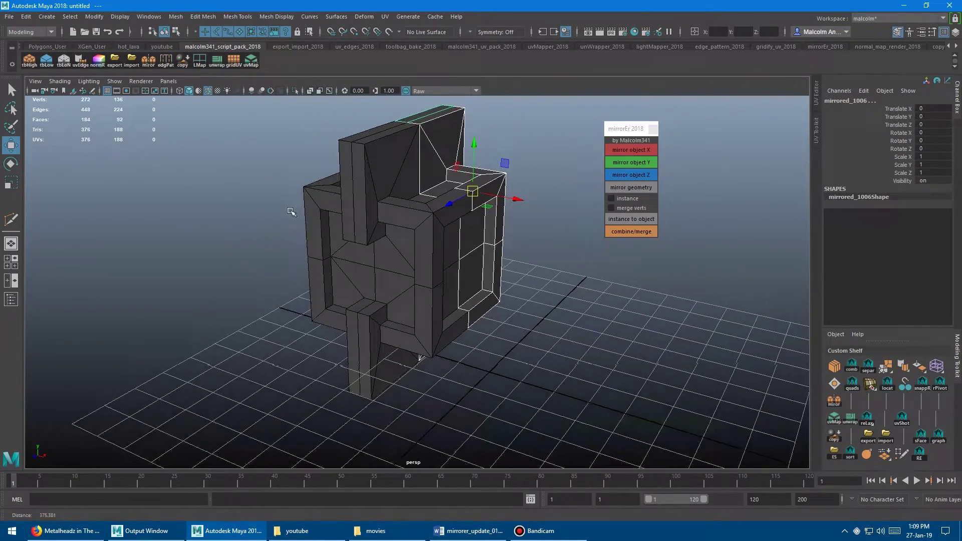
# - Delete the four lower mirrored copies of the bench
pyautogui.click(347, 305)
pyautogui.press('Delete')
pyautogui.click(382, 312)
pyautogui.press('Delete')
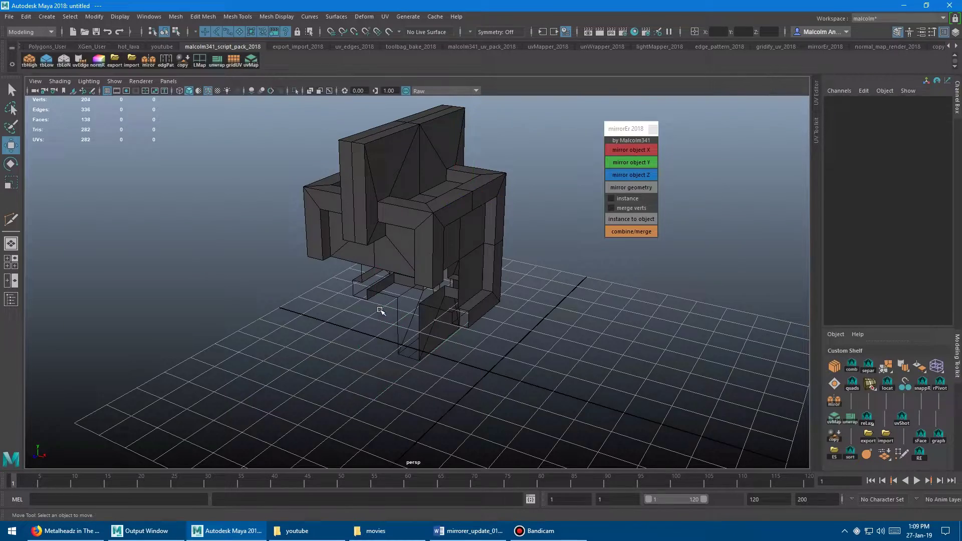
pyautogui.keyDown('alt'); pyautogui.moveTo(382, 311); pyautogui.dragTo(358, 292); pyautogui.keyUp('alt')
pyautogui.click(433, 304)
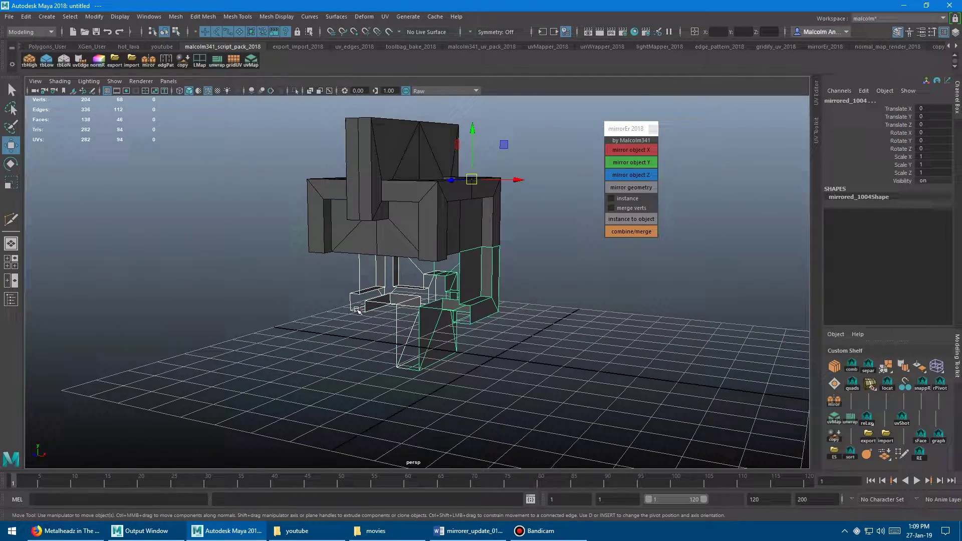
pyautogui.press('Delete')
# - Delete the three remaining upper mirrored copies and select the original half bench
pyautogui.click(339, 236)
pyautogui.press('Delete')
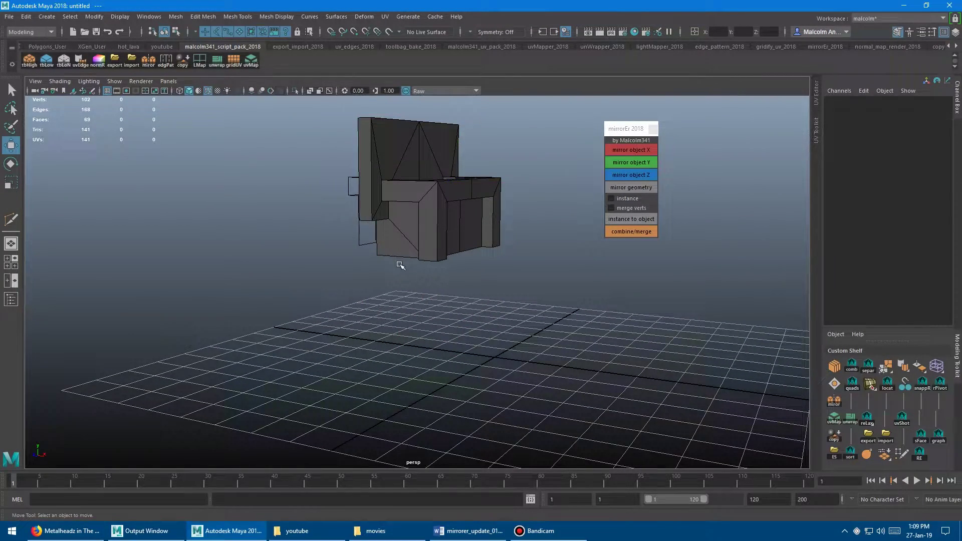
pyautogui.keyDown('alt'); pyautogui.moveTo(400, 266); pyautogui.dragTo(330, 279); pyautogui.keyUp('alt')
pyautogui.click(453, 275)
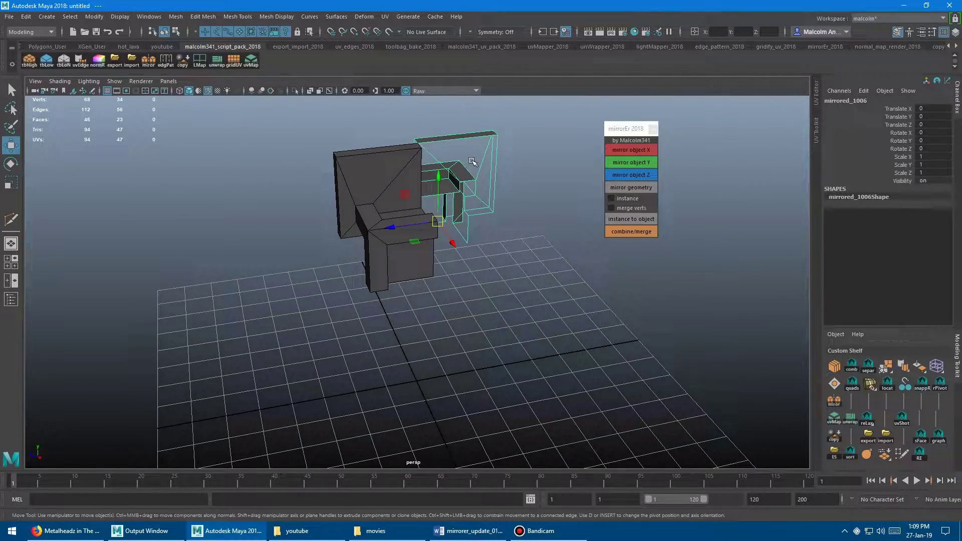
pyautogui.press('Delete')
pyautogui.keyDown('alt'); pyautogui.moveTo(489, 208); pyautogui.dragTo(481, 229); pyautogui.keyUp('alt')
pyautogui.click(441, 149)
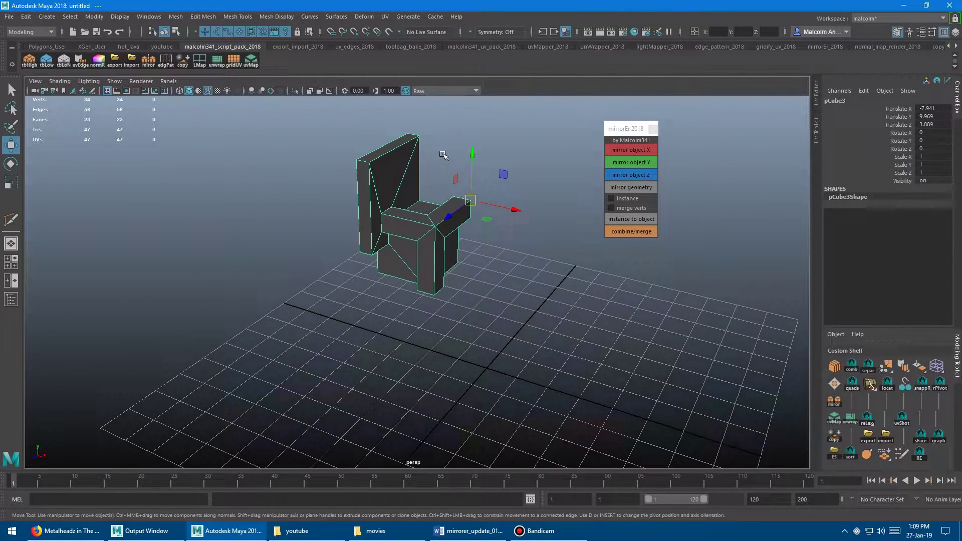
# - Snap the pivot to the backrest's top outer back corner and mirror the half bench across X as an instance
pyautogui.keyDown('alt'); pyautogui.moveTo(443, 150); pyautogui.dragTo(349, 202); pyautogui.keyUp('alt')
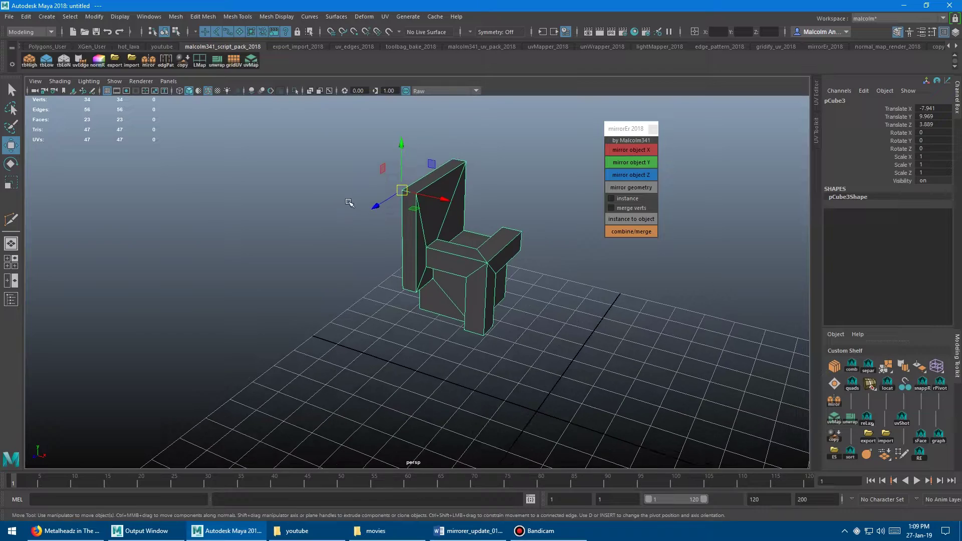
pyautogui.click(611, 198)
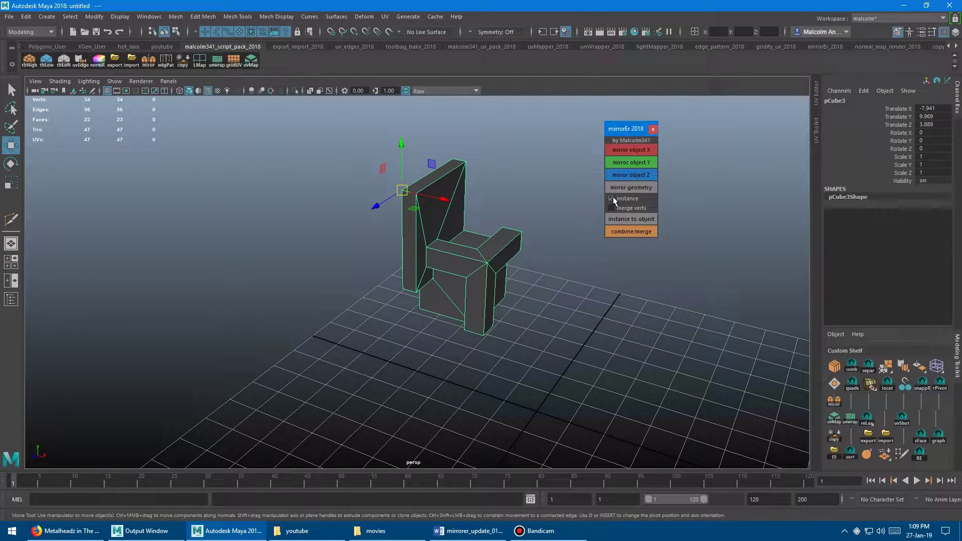
pyautogui.moveTo(521, 183)
pyautogui.keyDown('alt'); pyautogui.mouseDown()
pyautogui.moveTo(491, 182)
pyautogui.moveTo(532, 179)
pyautogui.mouseUp(); pyautogui.keyUp('alt')
pyautogui.click(637, 152)
pyautogui.keyDown('alt'); pyautogui.moveTo(476, 164); pyautogui.dragTo(515, 164); pyautogui.keyUp('alt')
pyautogui.keyDown('alt'); pyautogui.moveTo(515, 164); pyautogui.dragTo(519, 164, button='right'); pyautogui.keyUp('alt')
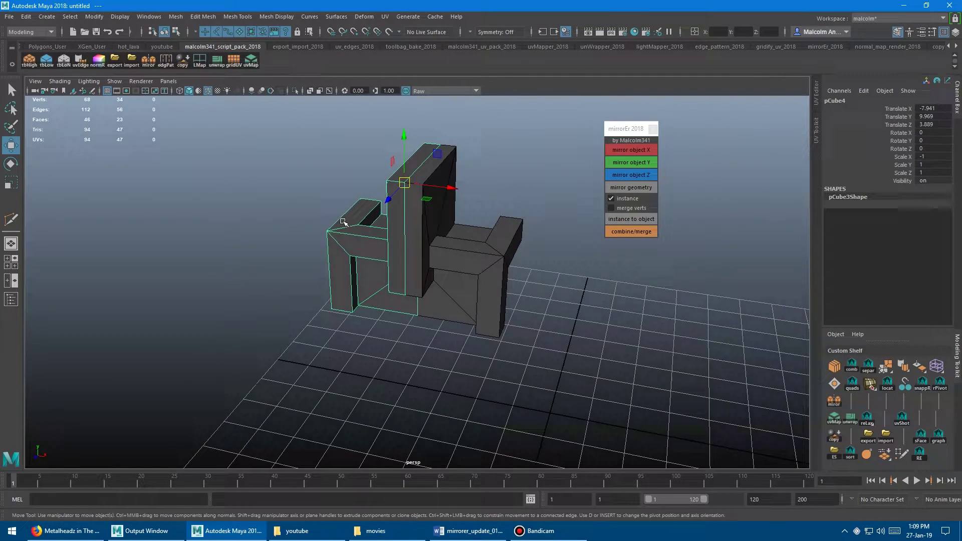
# - Try moving the armrest corner vertex on the mirrored instance, undo the move and return to object mode
pyautogui.moveTo(342, 221); pyautogui.dragTo(300, 220, button='right')
pyautogui.moveTo(302, 215); pyautogui.dragTo(335, 246)
pyautogui.moveTo(327, 231); pyautogui.dragTo(242, 196)
pyautogui.hotkey('ctrl', 'z')
pyautogui.moveTo(336, 243); pyautogui.dragTo(390, 228, button='right')
# - Select both instanced pieces, snap the pivot to the bottom seam vertex and mirror them across Y
pyautogui.keyDown('alt'); pyautogui.moveTo(360, 258); pyautogui.dragTo(401, 264); pyautogui.keyUp('alt')
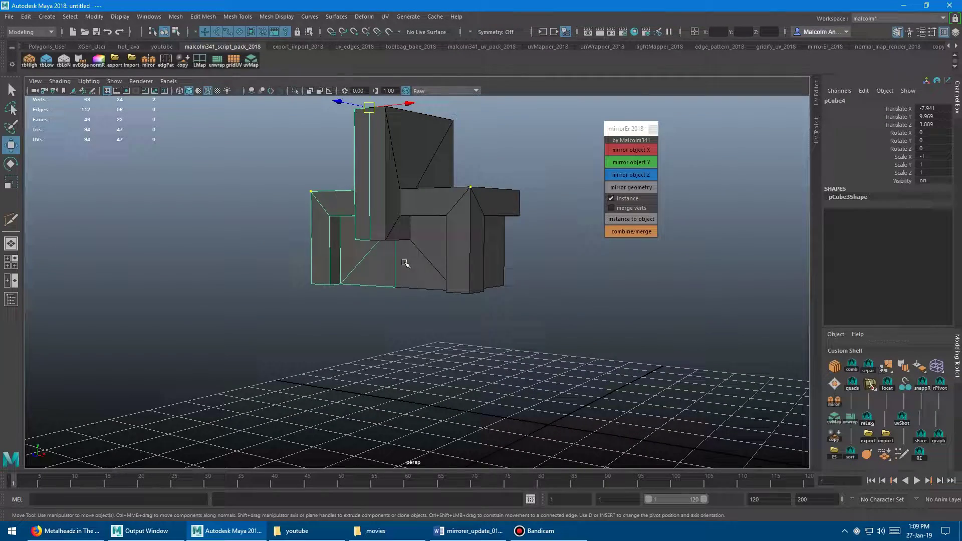
pyautogui.keyDown('shift'); pyautogui.click(397, 276); pyautogui.keyUp('shift')
pyautogui.keyDown('alt'); pyautogui.moveTo(408, 307); pyautogui.dragTo(341, 276); pyautogui.keyUp('alt')
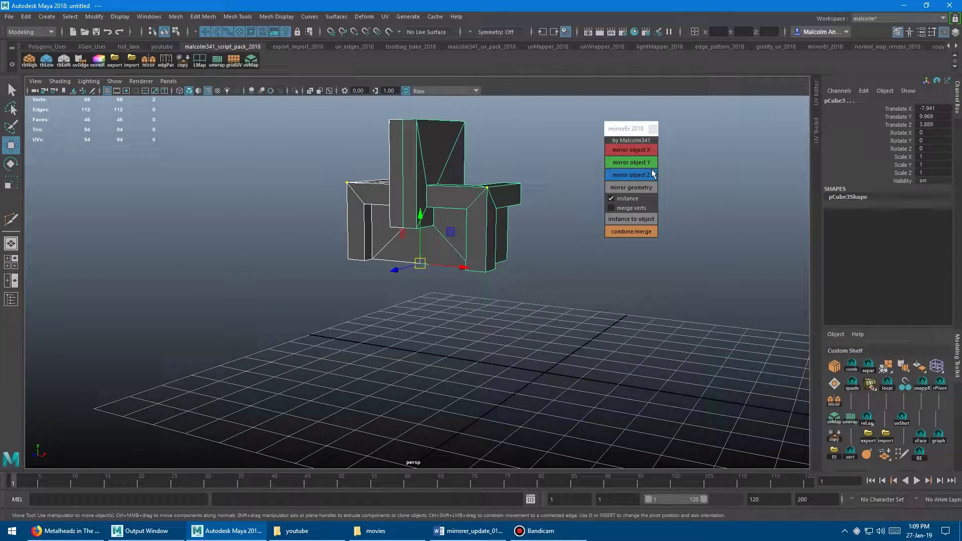
pyautogui.click(636, 162)
# - Try moving vertices on the lower mirrored instance, undo each move and clear the vertex selection
pyautogui.moveTo(497, 318); pyautogui.dragTo(536, 304, button='right')
pyautogui.moveTo(547, 379); pyautogui.dragTo(584, 386, button='middle')
pyautogui.hotkey('ctrl', 'z')
pyautogui.moveTo(361, 395); pyautogui.dragTo(423, 425)
pyautogui.moveTo(674, 364); pyautogui.dragTo(591, 350, button='middle')
pyautogui.hotkey('ctrl', 'z')
pyautogui.keyDown('alt'); pyautogui.moveTo(473, 246); pyautogui.dragTo(457, 175); pyautogui.keyUp('alt')
pyautogui.keyDown('alt'); pyautogui.moveTo(470, 225); pyautogui.dragTo(445, 347); pyautogui.keyUp('alt')
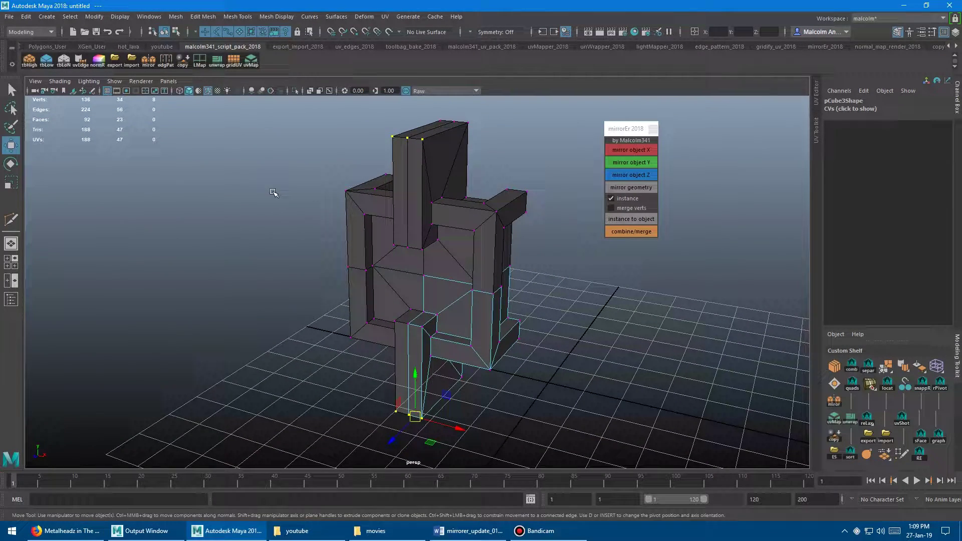
pyautogui.click(273, 193)
pyautogui.keyDown('alt'); pyautogui.moveTo(374, 196); pyautogui.dragTo(396, 197); pyautogui.keyUp('alt')
pyautogui.keyDown('alt'); pyautogui.moveTo(395, 197); pyautogui.dragTo(378, 200, button='right'); pyautogui.keyUp('alt')
pyautogui.keyDown('alt'); pyautogui.moveTo(377, 200); pyautogui.dragTo(386, 208); pyautogui.keyUp('alt')
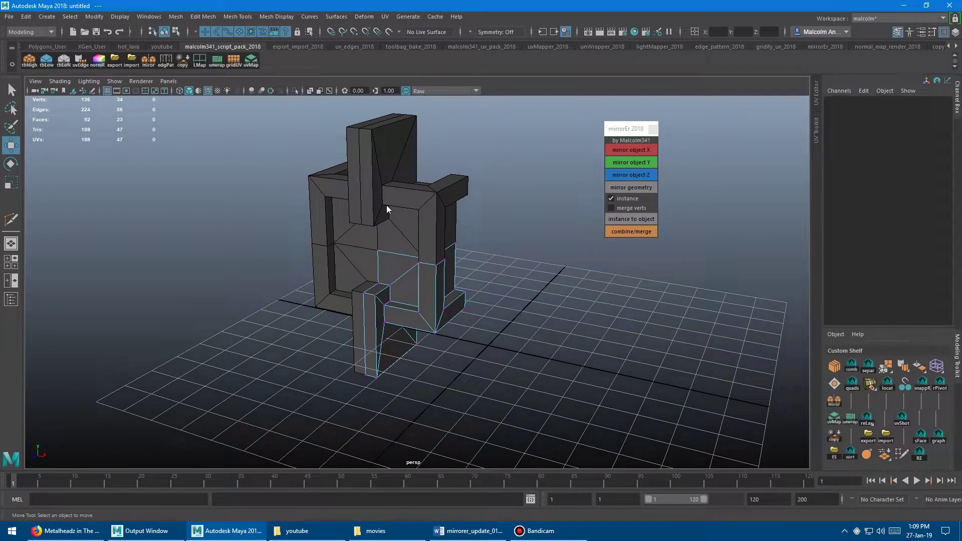
# - Try moving the top corner vertices of the original piece's backrest and undo the move
pyautogui.moveTo(386, 209); pyautogui.dragTo(423, 195, button='right')
pyautogui.click(436, 233)
pyautogui.keyDown('alt'); pyautogui.moveTo(393, 218); pyautogui.dragTo(353, 215); pyautogui.keyUp('alt')
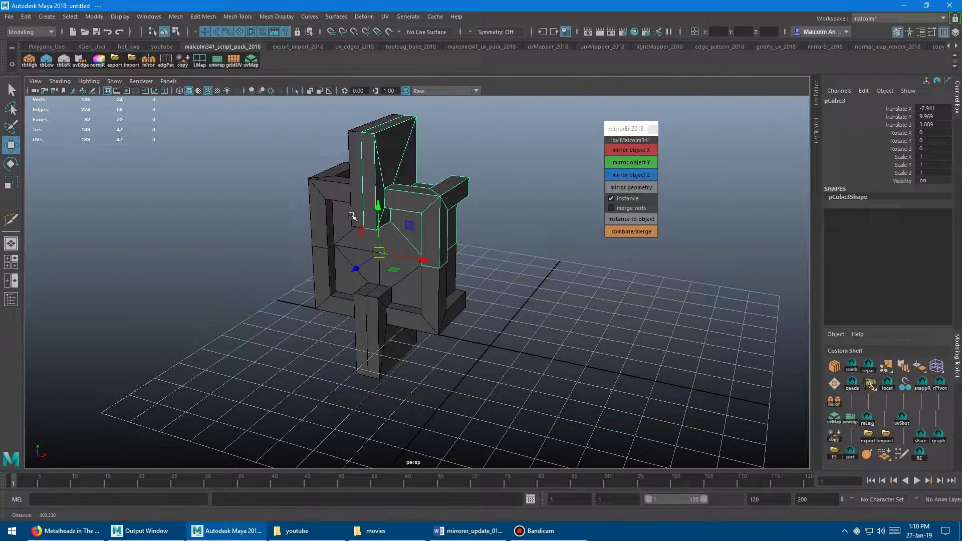
pyautogui.rightClick(382, 153)
pyautogui.moveTo(383, 153); pyautogui.dragTo(338, 154, button='right')
pyautogui.click(374, 134)
pyautogui.moveTo(348, 175); pyautogui.dragTo(396, 170, button='middle')
pyautogui.hotkey('ctrl', 'z')
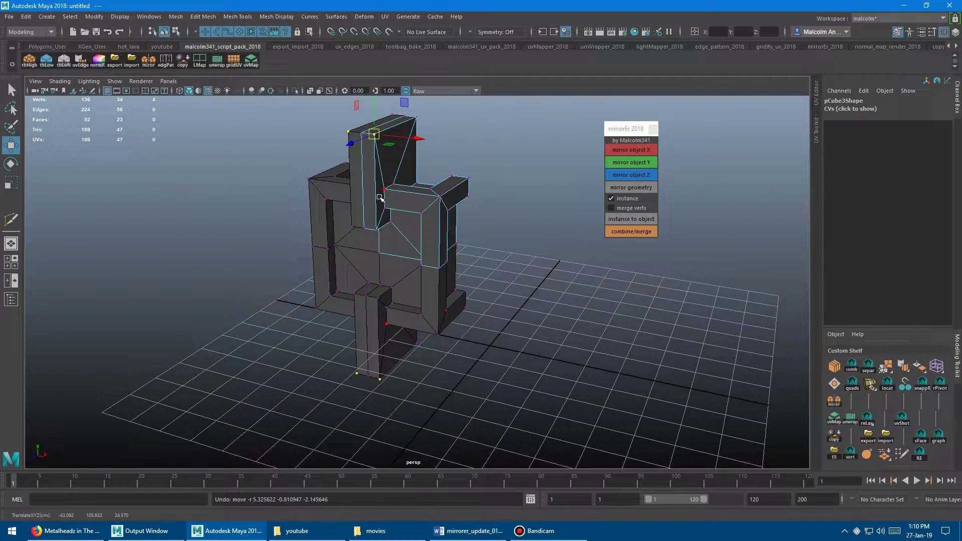
# - Return to object mode, select the original upper piece and convert it from an instance to an independent object
pyautogui.keyDown('alt'); pyautogui.moveTo(380, 196); pyautogui.dragTo(384, 160); pyautogui.keyUp('alt')
pyautogui.moveTo(384, 160); pyautogui.dragTo(412, 145, button='right')
pyautogui.click(439, 151)
pyautogui.click(396, 137)
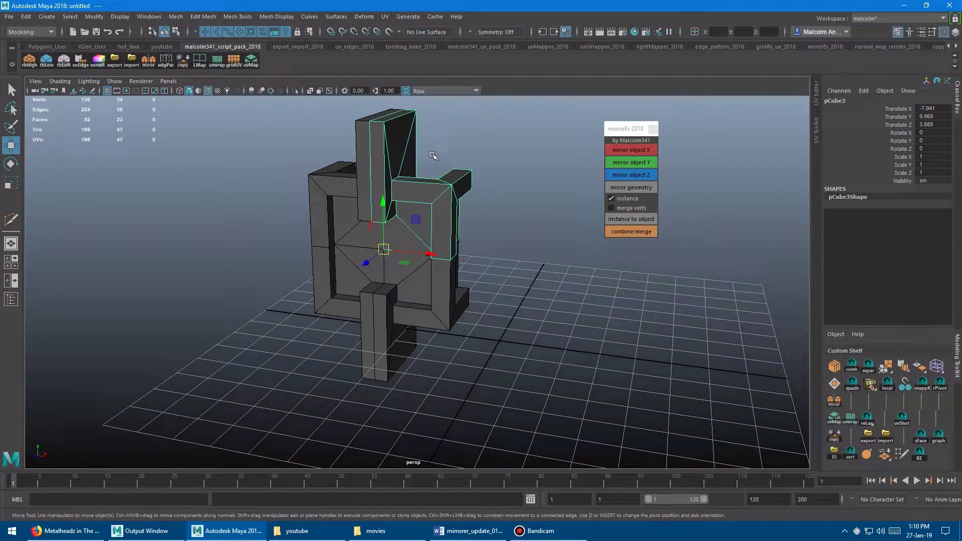
pyautogui.keyDown('alt'); pyautogui.moveTo(476, 138); pyautogui.dragTo(470, 174, button='middle'); pyautogui.keyUp('alt')
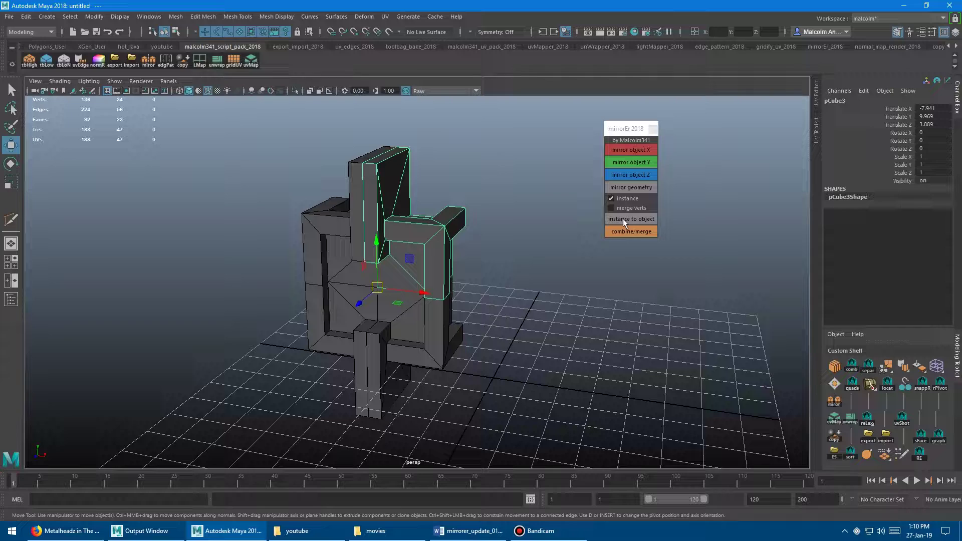
pyautogui.click(624, 219)
# - Try moving one top backrest vertex of the separated piece, undo it, and pull its two top corner vertices outward along X
pyautogui.keyDown('alt'); pyautogui.moveTo(493, 199); pyautogui.dragTo(517, 201); pyautogui.keyUp('alt')
pyautogui.keyDown('alt'); pyautogui.moveTo(517, 200); pyautogui.dragTo(414, 181, button='right'); pyautogui.keyUp('alt')
pyautogui.click(408, 178)
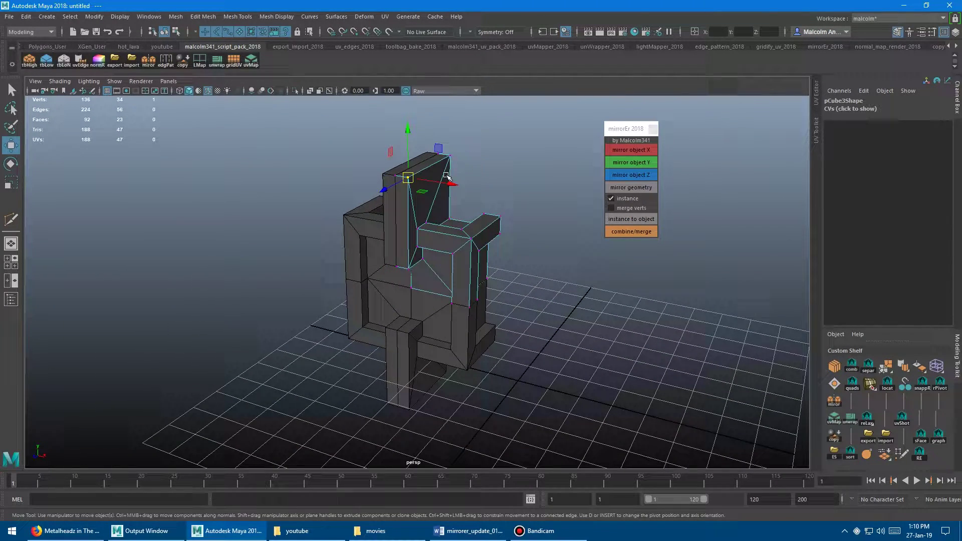
pyautogui.moveTo(526, 196); pyautogui.dragTo(556, 199, button='middle')
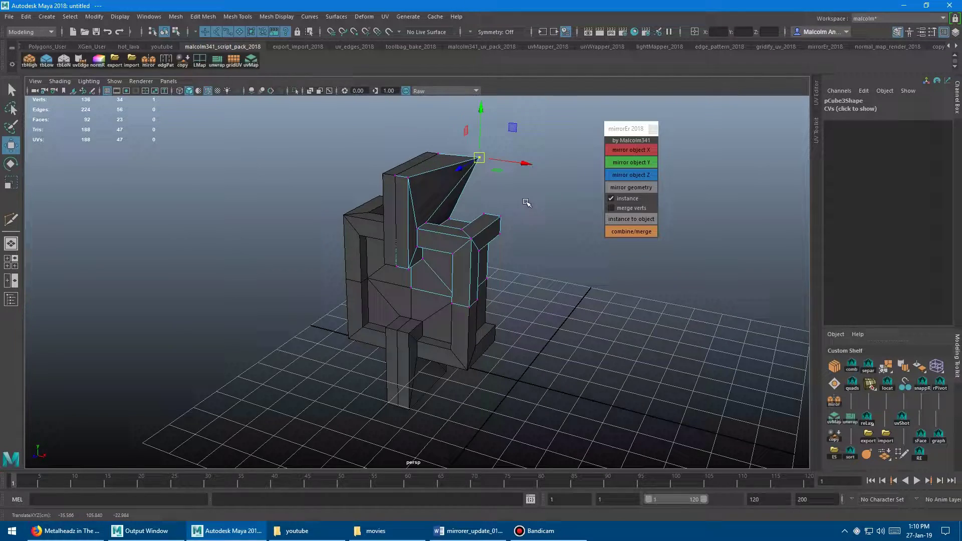
pyautogui.hotkey('ctrl', 'z')
pyautogui.click(410, 179)
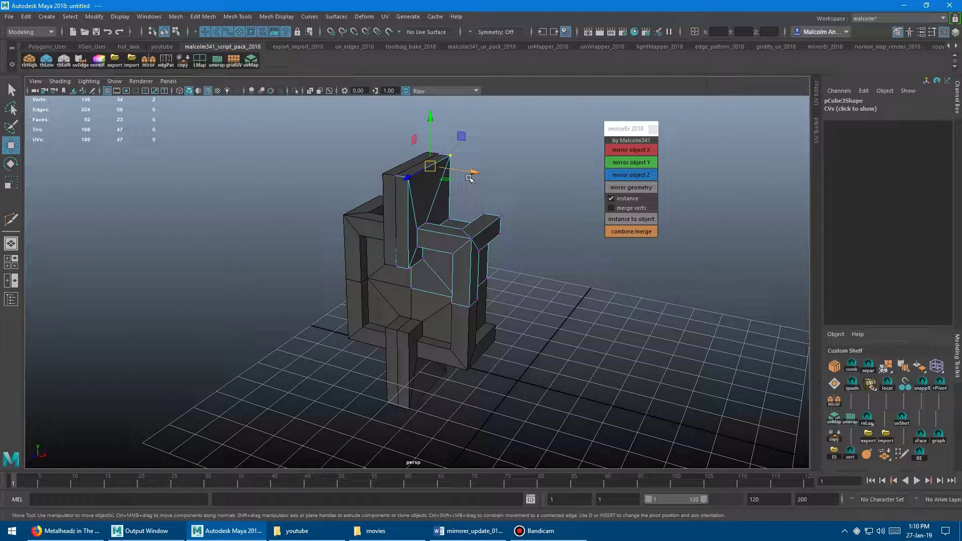
pyautogui.moveTo(469, 178); pyautogui.dragTo(503, 185)
# - Try moving the top backrest corner vertex of the adjacent mirrored instance along X and undo the move
pyautogui.click(390, 186)
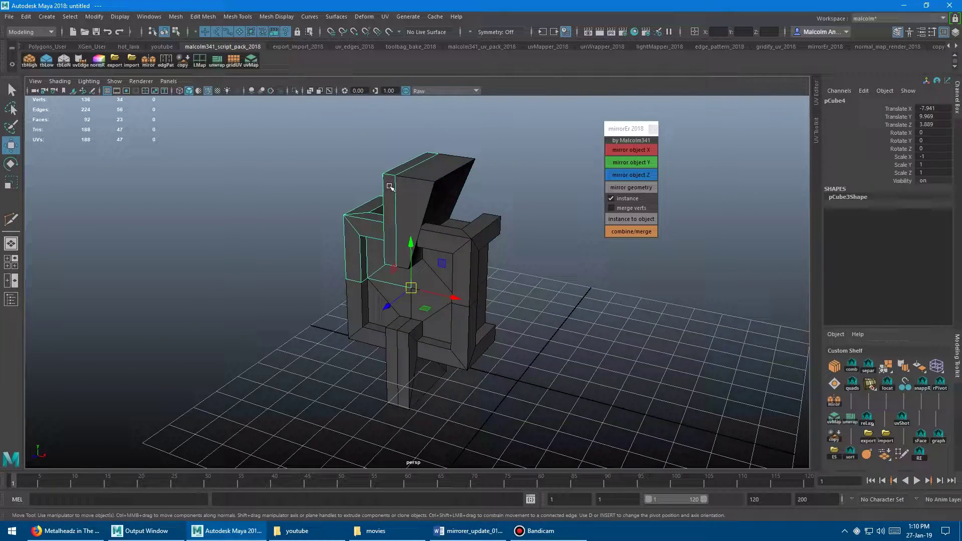
pyautogui.moveTo(325, 154); pyautogui.dragTo(297, 156, button='right')
pyautogui.click(382, 174)
pyautogui.moveTo(417, 179)
pyautogui.mouseDown()
pyautogui.moveTo(338, 173)
pyautogui.moveTo(400, 179)
pyautogui.mouseUp()
pyautogui.hotkey('ctrl', 'z')
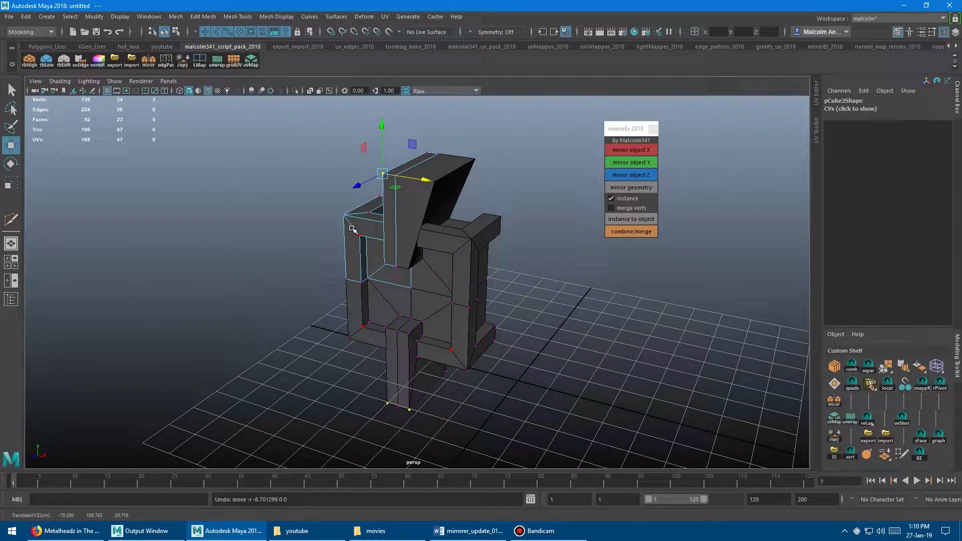
# - Return to object mode, select all four bench pieces and convert the instances to independent objects
pyautogui.moveTo(353, 227); pyautogui.dragTo(390, 212, button='right')
pyautogui.scroll(-2, 504, 238)
pyautogui.keyDown('alt'); pyautogui.moveTo(466, 231); pyautogui.dragTo(433, 216, button='middle'); pyautogui.keyUp('alt')
pyautogui.scroll(1, 431, 217)
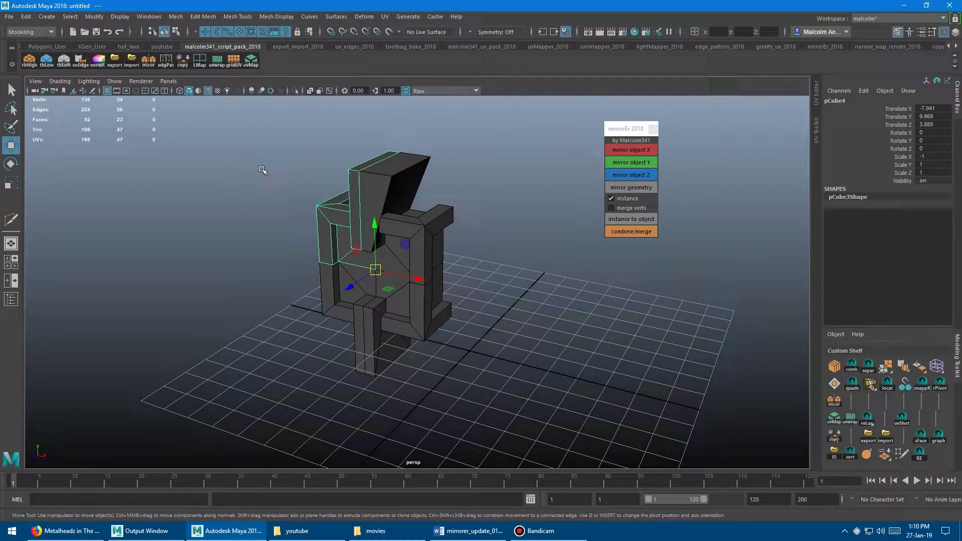
pyautogui.moveTo(261, 168); pyautogui.dragTo(472, 368)
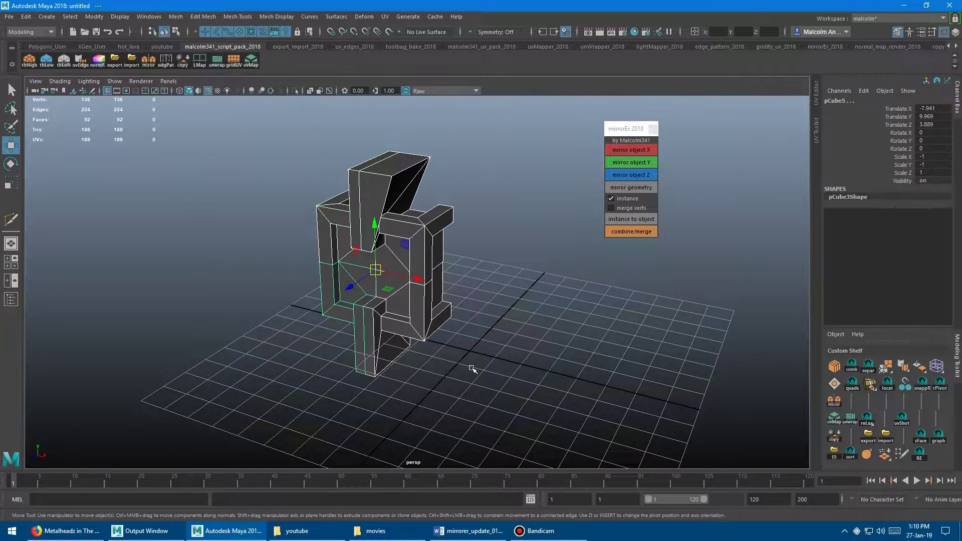
pyautogui.click(626, 220)
# - Try moving the outer corner vertices of the lower mirrored piece along Z and undo the move
pyautogui.rightClick(329, 281)
pyautogui.moveTo(329, 280); pyautogui.dragTo(292, 242, button='right')
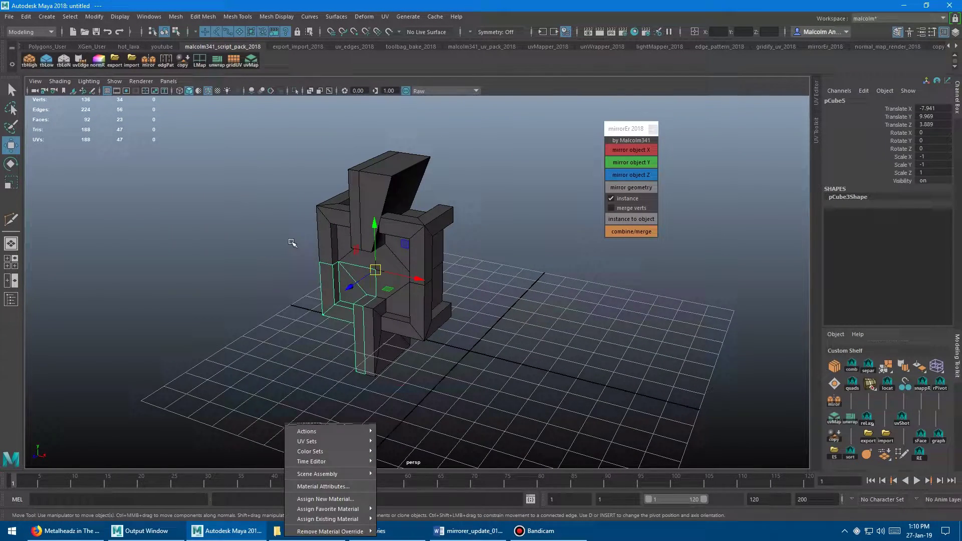
pyautogui.moveTo(297, 288); pyautogui.dragTo(337, 326)
pyautogui.moveTo(300, 324); pyautogui.dragTo(254, 291)
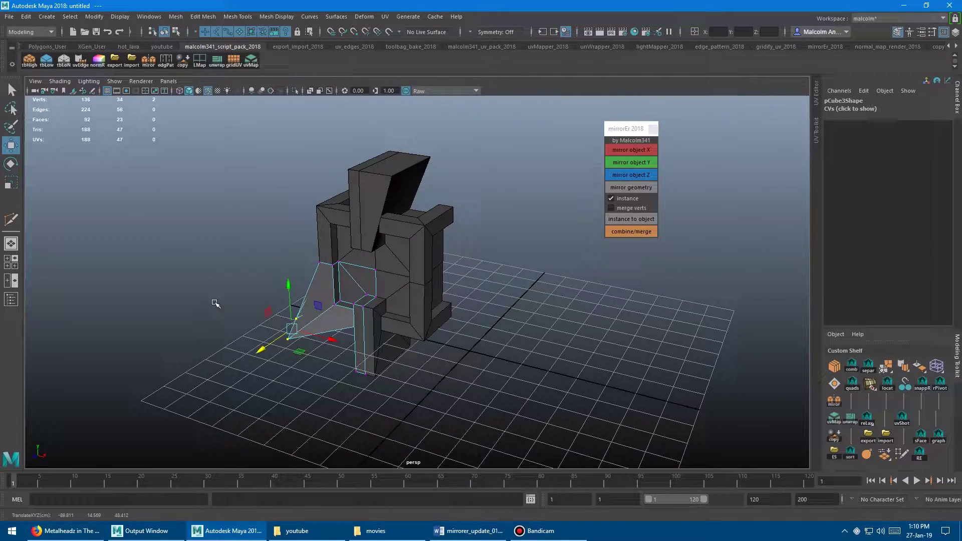
pyautogui.hotkey('ctrl', 'z')
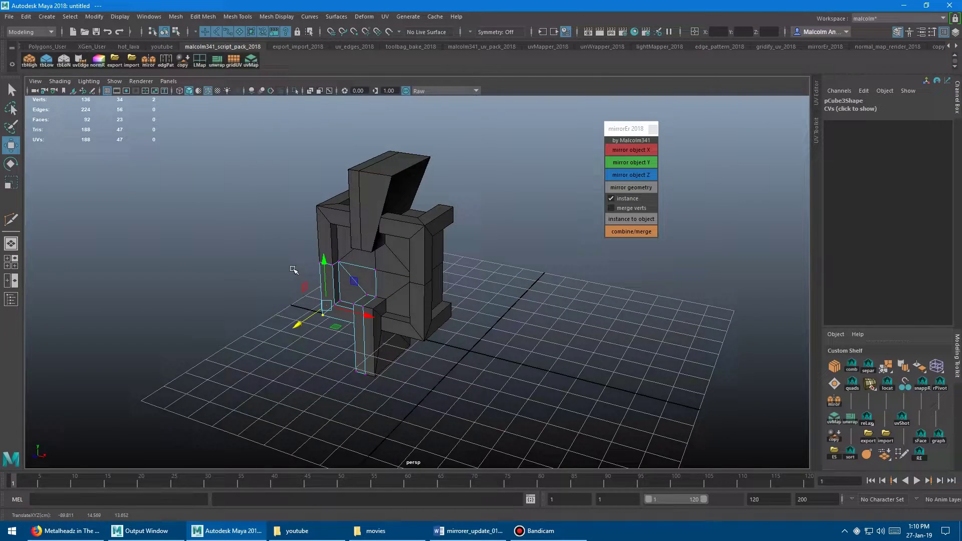
# - Select the upper piece with the stretched backrest and delete it
pyautogui.keyDown('alt'); pyautogui.moveTo(291, 243); pyautogui.dragTo(290, 254); pyautogui.keyUp('alt')
pyautogui.keyDown('alt'); pyautogui.moveTo(291, 254); pyautogui.dragTo(316, 251, button='right'); pyautogui.keyUp('alt')
pyautogui.click(391, 196)
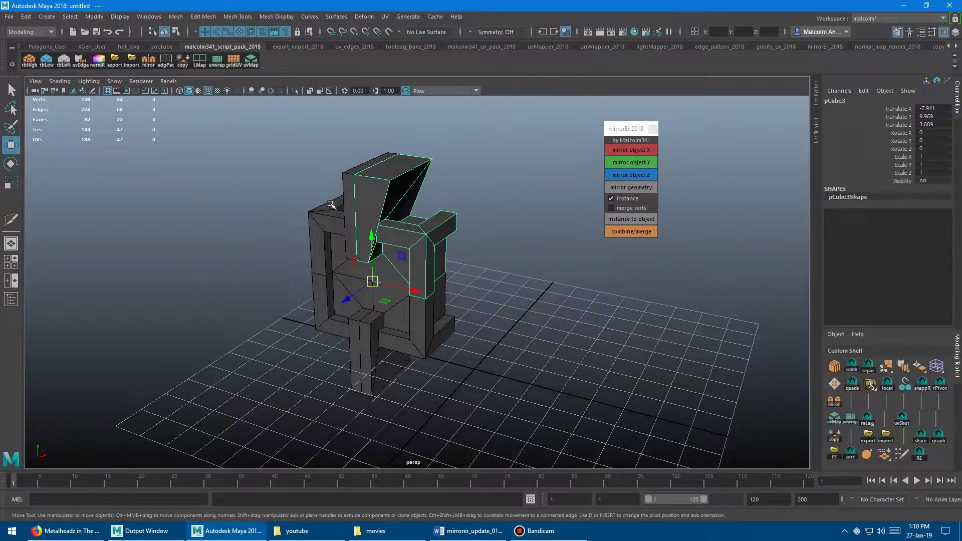
pyautogui.keyDown('alt'); pyautogui.moveTo(330, 204); pyautogui.dragTo(359, 214); pyautogui.keyUp('alt')
pyautogui.keyDown('alt'); pyautogui.moveTo(257, 228); pyautogui.dragTo(289, 230); pyautogui.keyUp('alt')
pyautogui.press('Delete')
# - Snap the remaining upper piece's pivot to the rear top seam vertex of its backrest and mirror it across X as an instance
pyautogui.click(347, 190)
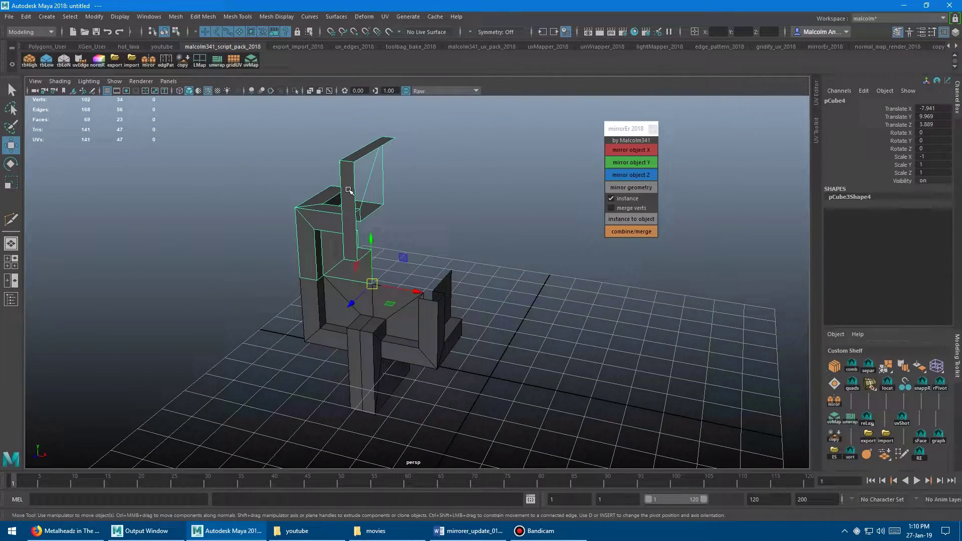
pyautogui.press('d')
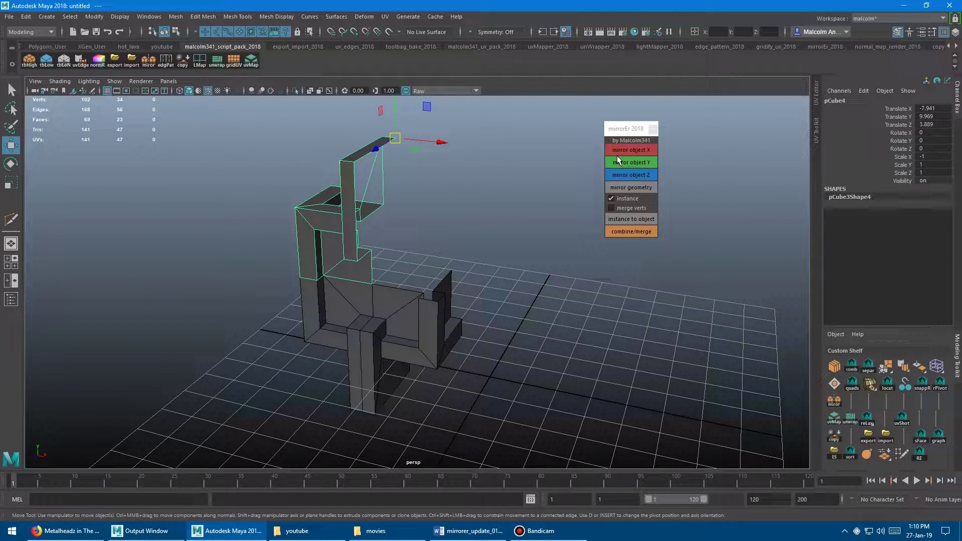
pyautogui.click(620, 149)
pyautogui.keyDown('alt'); pyautogui.moveTo(483, 207); pyautogui.dragTo(447, 228); pyautogui.keyUp('alt')
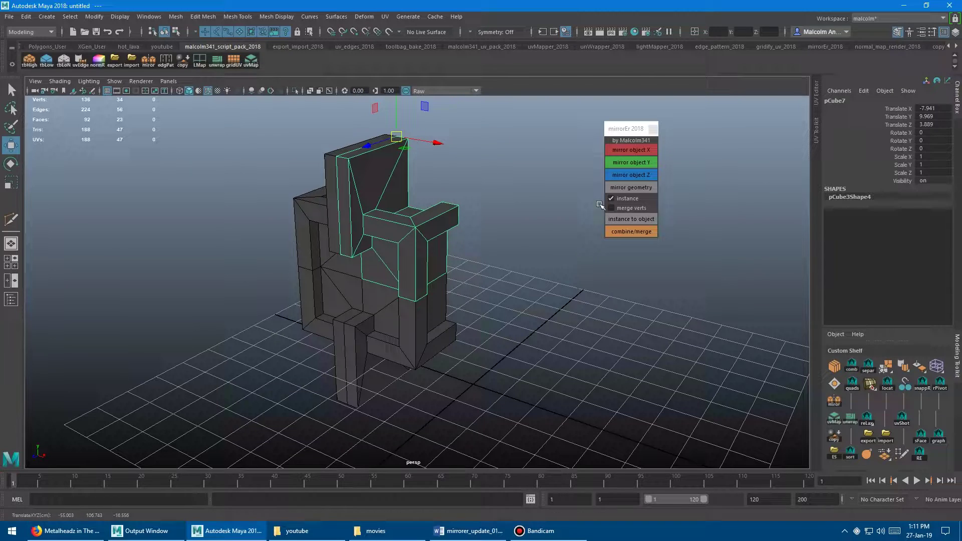
# - Open the mirror geometry options, examine the mirror and merge settings, and close the dialog without applying
pyautogui.click(632, 187)
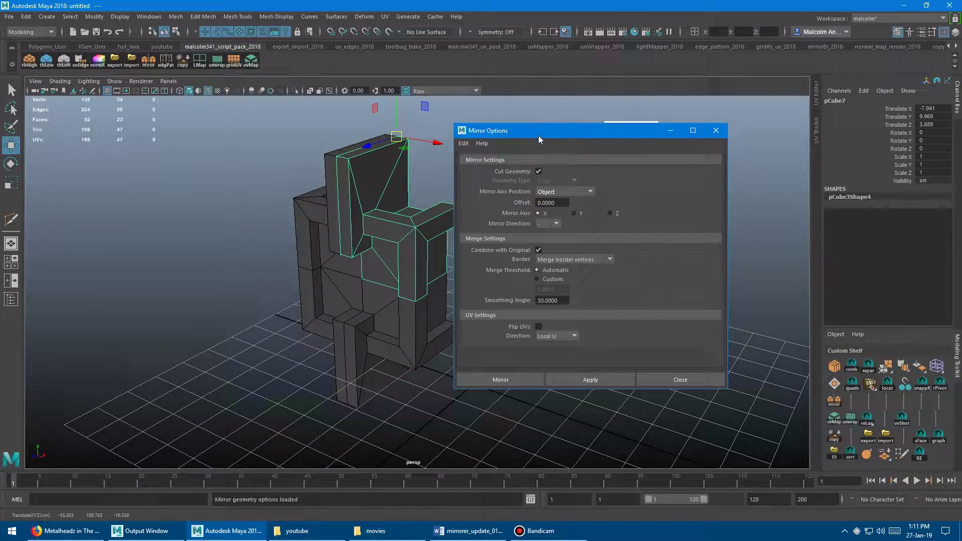
pyautogui.moveTo(539, 139); pyautogui.dragTo(312, 141)
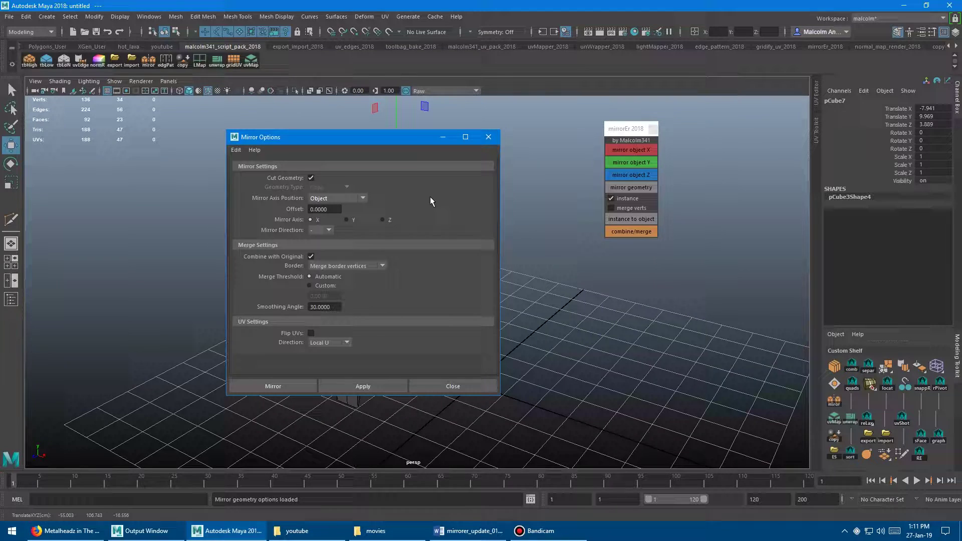
pyautogui.moveTo(357, 141); pyautogui.dragTo(368, 140)
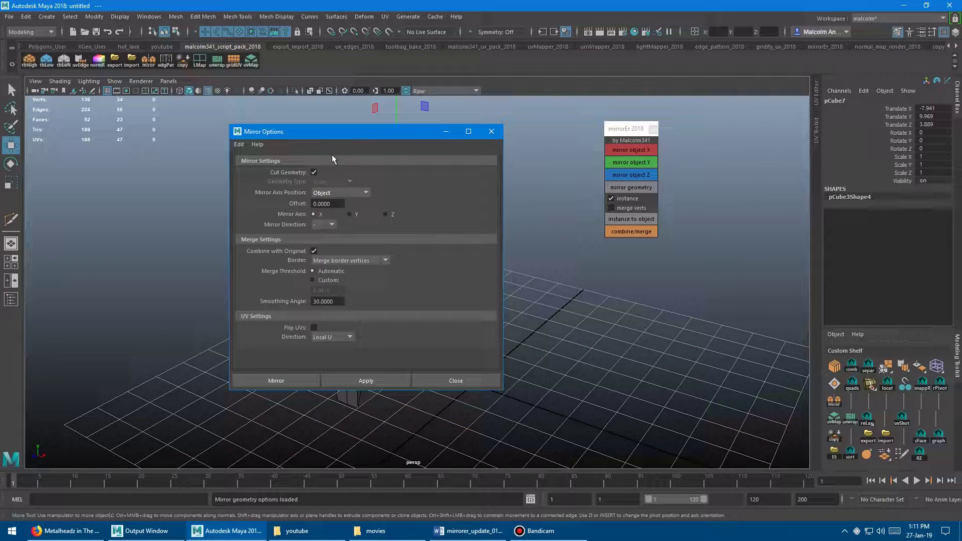
pyautogui.click(494, 129)
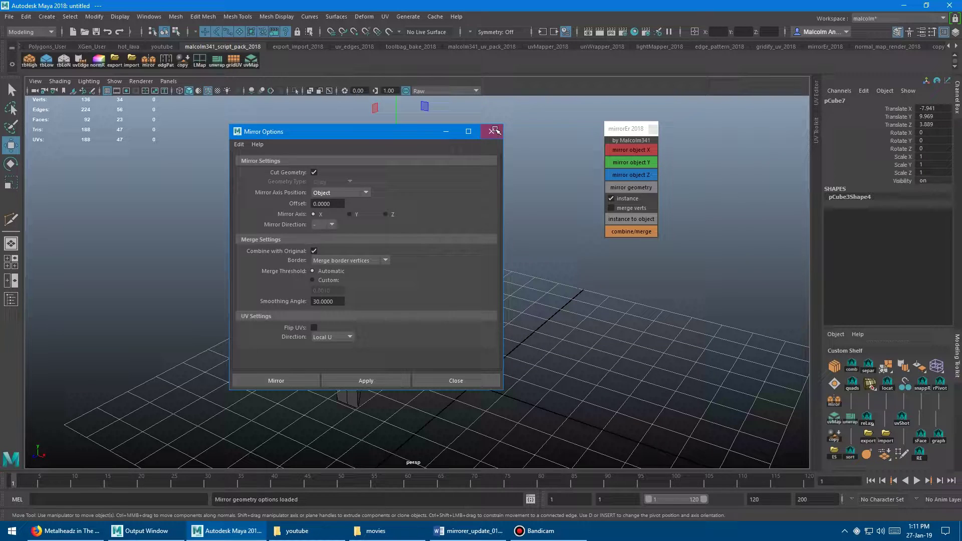
# - Delete the lower pieces and mirror the two upper bench pieces across Z as instances
pyautogui.keyDown('alt'); pyautogui.moveTo(448, 238); pyautogui.dragTo(465, 241); pyautogui.keyUp('alt')
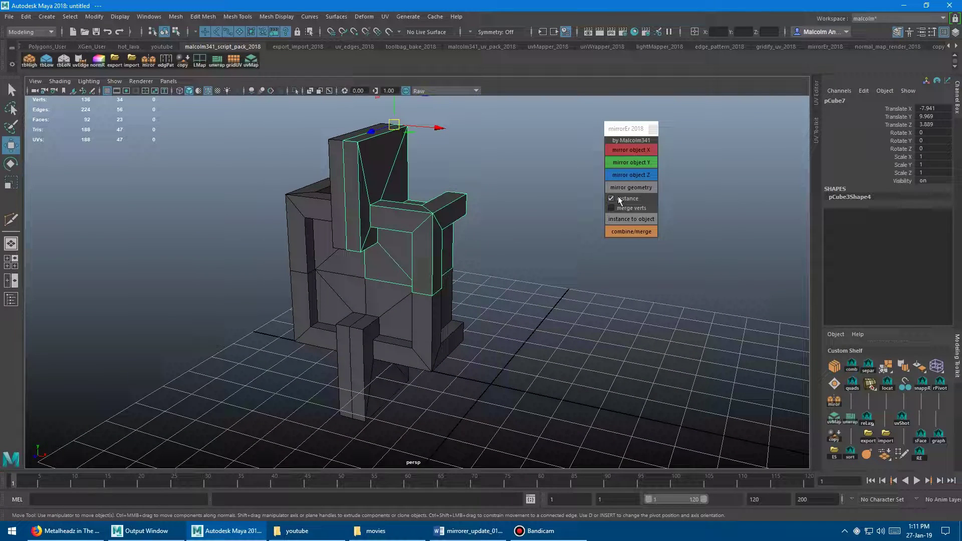
pyautogui.keyDown('alt'); pyautogui.moveTo(346, 226); pyautogui.dragTo(383, 239); pyautogui.keyUp('alt')
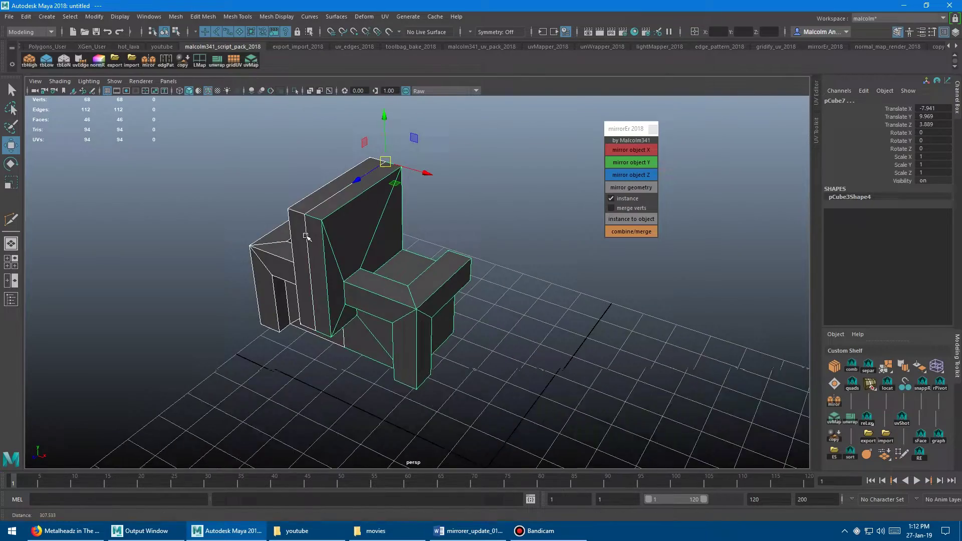
pyautogui.click(612, 199)
pyautogui.click(612, 199)
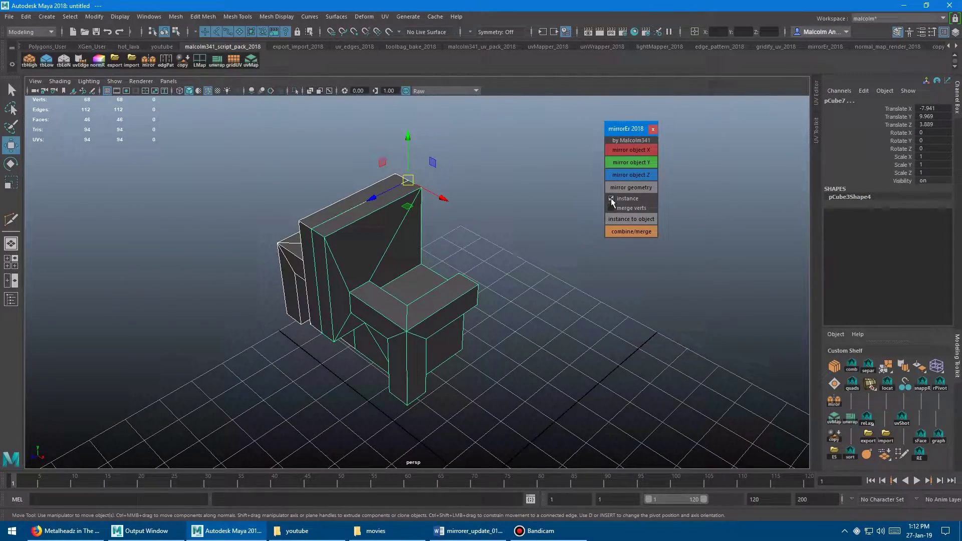
pyautogui.keyDown('alt'); pyautogui.moveTo(504, 203); pyautogui.dragTo(493, 208); pyautogui.keyUp('alt')
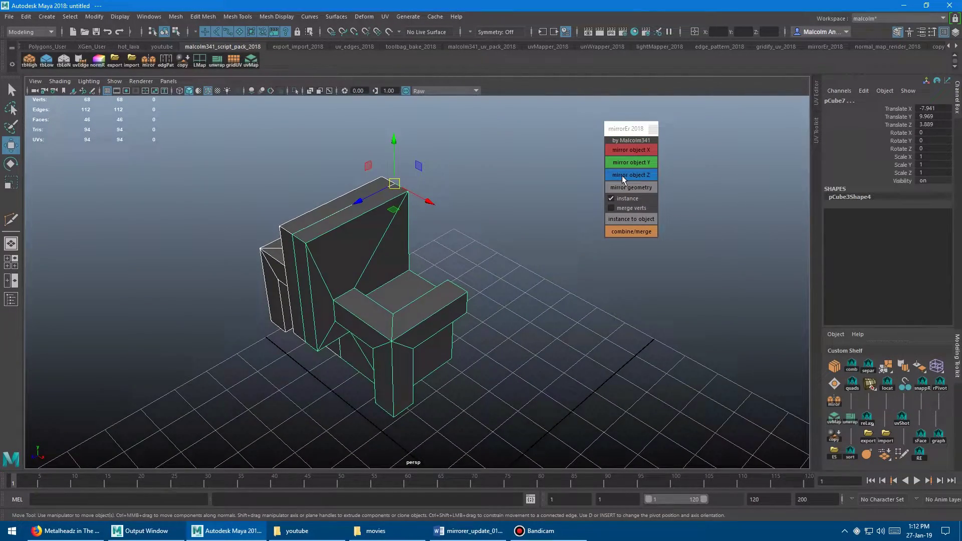
pyautogui.click(622, 175)
pyautogui.keyDown('alt'); pyautogui.moveTo(485, 254); pyautogui.dragTo(423, 258); pyautogui.keyUp('alt')
# - Select all the upper instances, snap the pivot to a bottom seam vertex and mirror them across Y
pyautogui.scroll(-3, 422, 258)
pyautogui.moveTo(234, 187); pyautogui.dragTo(563, 392)
pyautogui.keyDown('alt'); pyautogui.moveTo(471, 351); pyautogui.dragTo(487, 318, button='middle'); pyautogui.keyUp('alt')
pyautogui.scroll(3, 483, 314)
pyautogui.press('d')
pyautogui.press('v')
pyautogui.middleClick(457, 287)
pyautogui.keyDown('alt'); pyautogui.moveTo(502, 321); pyautogui.dragTo(365, 241); pyautogui.keyUp('alt')
pyautogui.click(629, 161)
# - Select the backrest's top vertices across the instances and move them down along Y to shorten the backrest
pyautogui.keyDown('alt'); pyautogui.moveTo(365, 242); pyautogui.dragTo(387, 263, button='middle'); pyautogui.keyUp('alt')
pyautogui.click(426, 212)
pyautogui.keyDown('alt'); pyautogui.moveTo(382, 211); pyautogui.dragTo(408, 181); pyautogui.keyUp('alt')
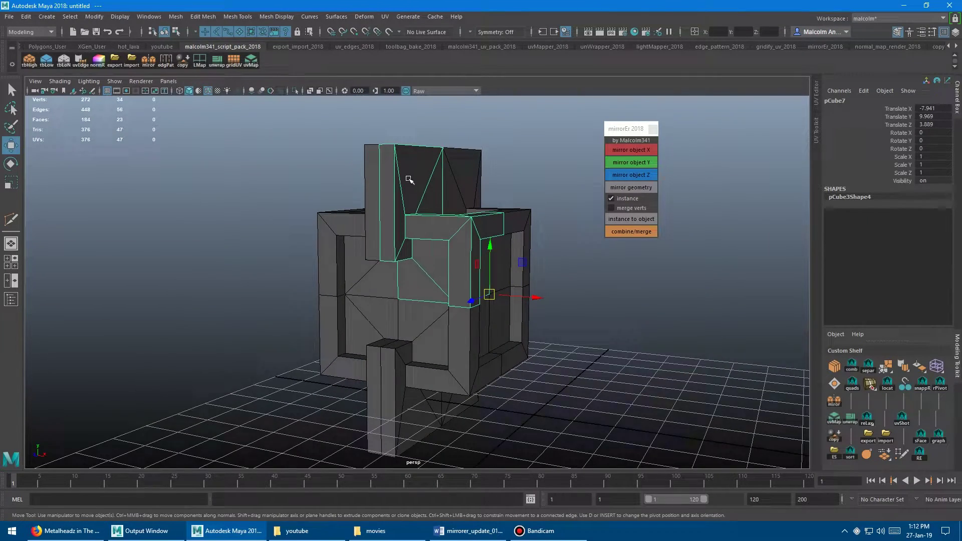
pyautogui.moveTo(413, 175); pyautogui.dragTo(346, 174, button='right')
pyautogui.moveTo(319, 166); pyautogui.dragTo(475, 134)
pyautogui.moveTo(414, 226)
pyautogui.keyDown('alt'); pyautogui.mouseDown()
pyautogui.moveTo(430, 226)
pyautogui.moveTo(408, 232)
pyautogui.mouseUp(); pyautogui.keyUp('alt')
pyautogui.scroll(-2, 430, 226)
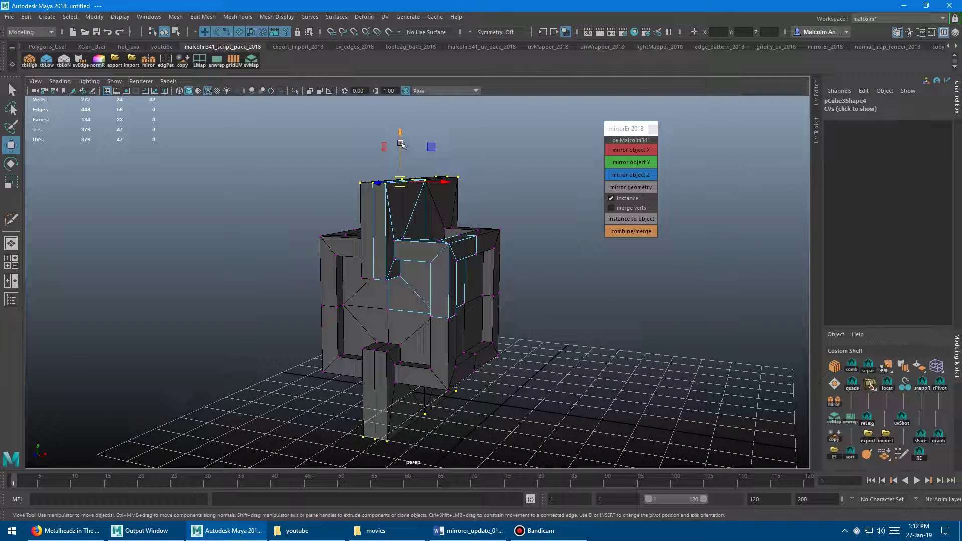
pyautogui.moveTo(400, 145); pyautogui.dragTo(406, 183)
pyautogui.keyDown('alt'); pyautogui.moveTo(364, 262); pyautogui.dragTo(450, 277); pyautogui.keyUp('alt')
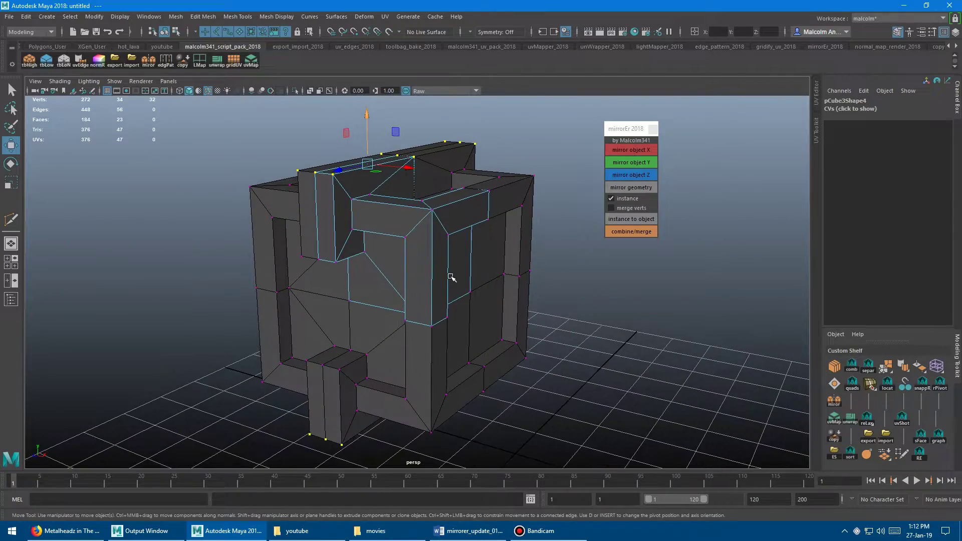
pyautogui.keyDown('alt'); pyautogui.moveTo(314, 227); pyautogui.dragTo(266, 219); pyautogui.keyUp('alt')
# - Delete all the mirrored instances, keeping only the upper bench half that has its armrest on the +X side
pyautogui.click(266, 219)
pyautogui.click(347, 236)
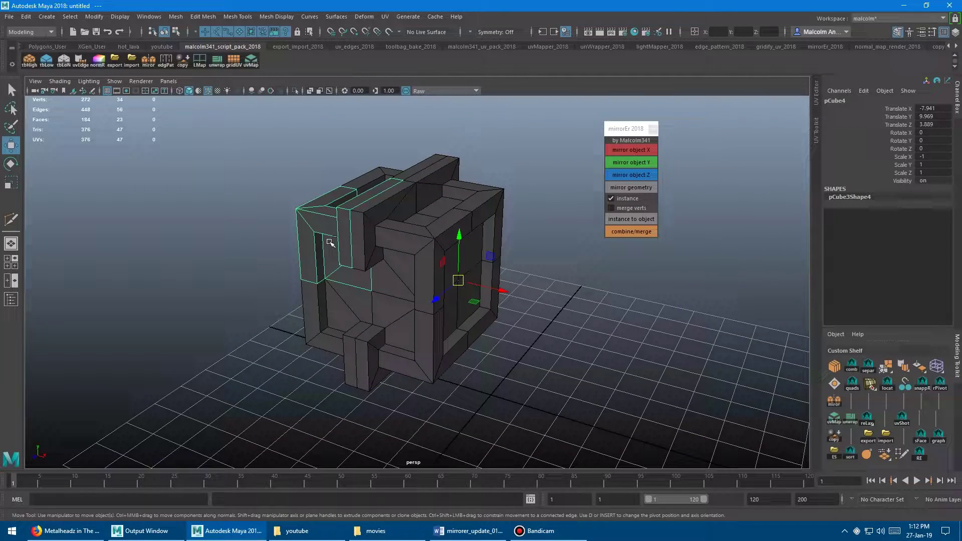
pyautogui.press('Delete')
pyautogui.click(351, 313)
pyautogui.press('Delete')
pyautogui.click(407, 330)
pyautogui.press('Delete')
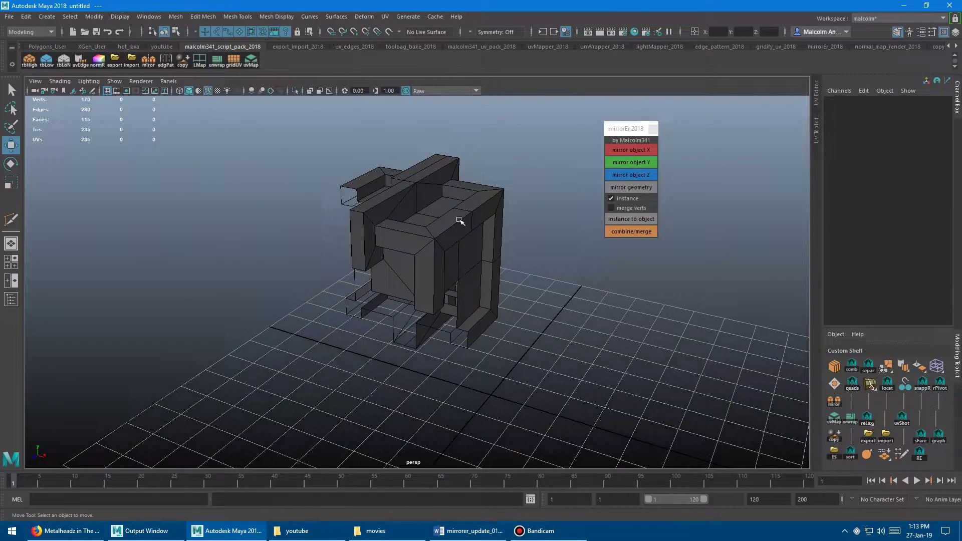
pyautogui.hotkey('ctrl', 'z')
pyautogui.hotkey('ctrl', 'z')
pyautogui.hotkey('ctrl', 'z')
pyautogui.hotkey('ctrl', 'z')
pyautogui.hotkey('ctrl', 'z')
pyautogui.hotkey('ctrl', 'z')
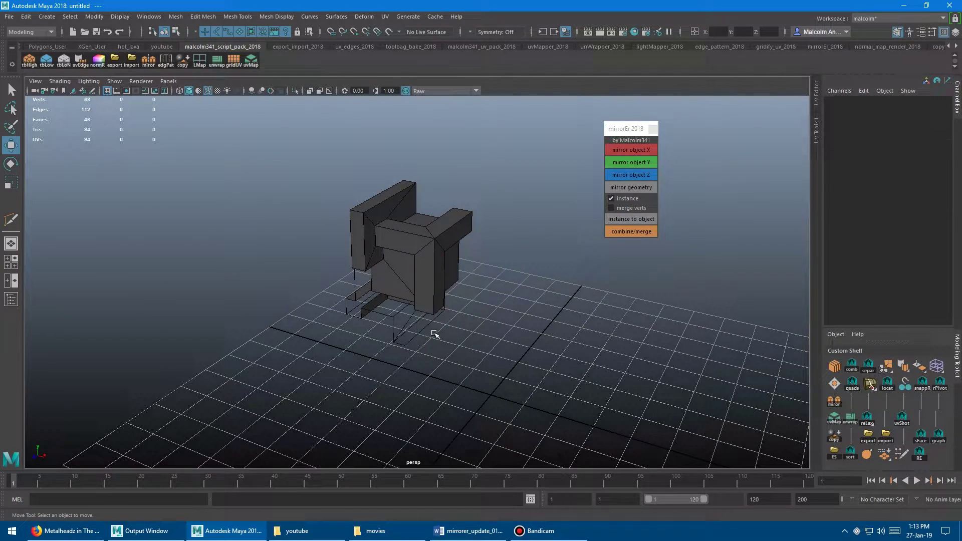
pyautogui.hotkey('ctrl', 'z')
pyautogui.hotkey('ctrl', 'z')
pyautogui.hotkey('ctrl', 'z')
pyautogui.hotkey('ctrl', 'z')
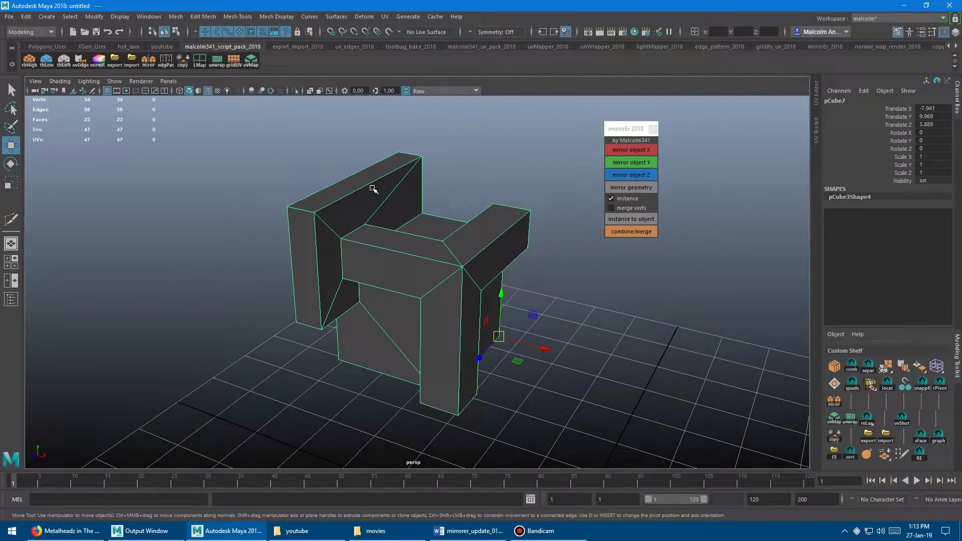
# - Snap the pivot to the top seam vertex at the backrest's near end, disable instance and enable merge verts in mirrorEr
pyautogui.keyDown('alt'); pyautogui.moveTo(373, 189); pyautogui.dragTo(479, 191); pyautogui.keyUp('alt')
pyautogui.press('d')
pyautogui.middleClick(387, 174)
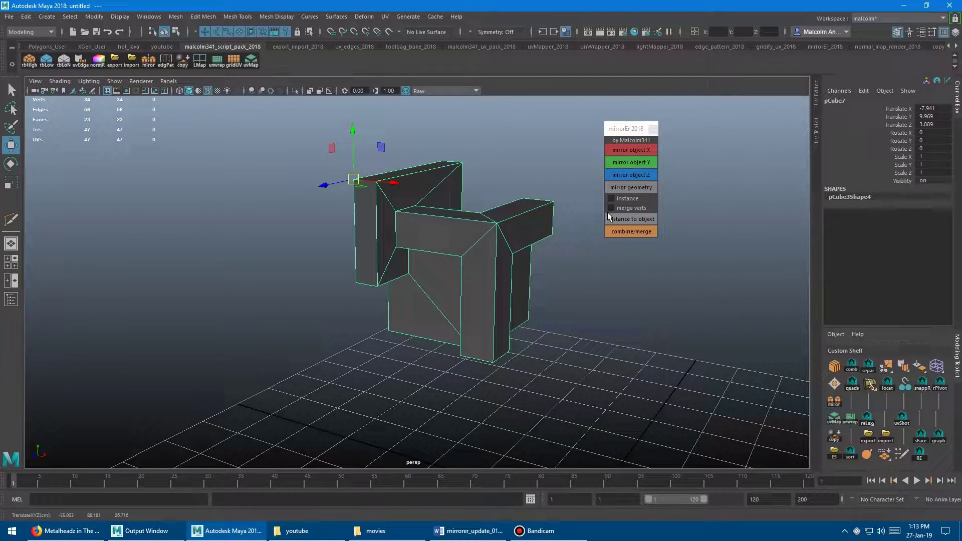
pyautogui.click(621, 207)
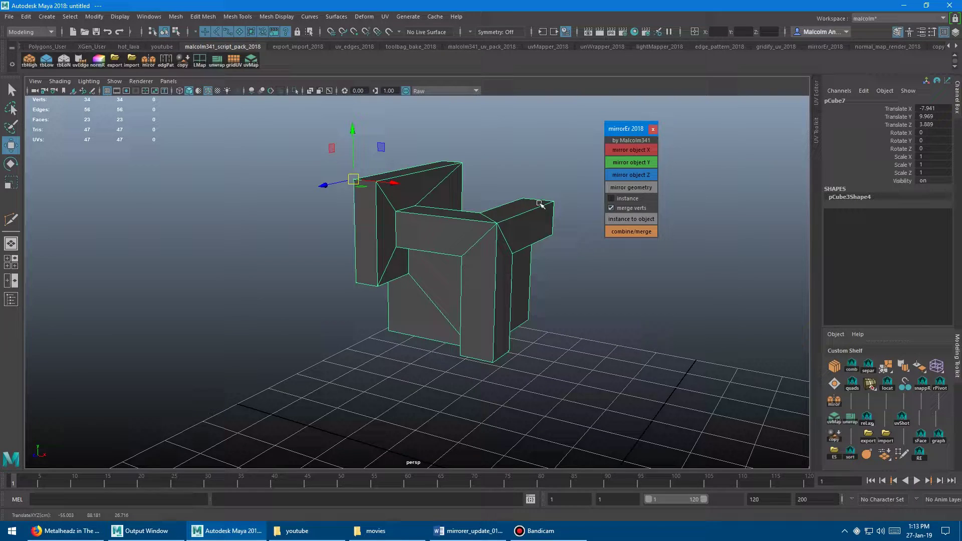
pyautogui.keyDown('alt'); pyautogui.moveTo(541, 205); pyautogui.dragTo(480, 212); pyautogui.keyUp('alt')
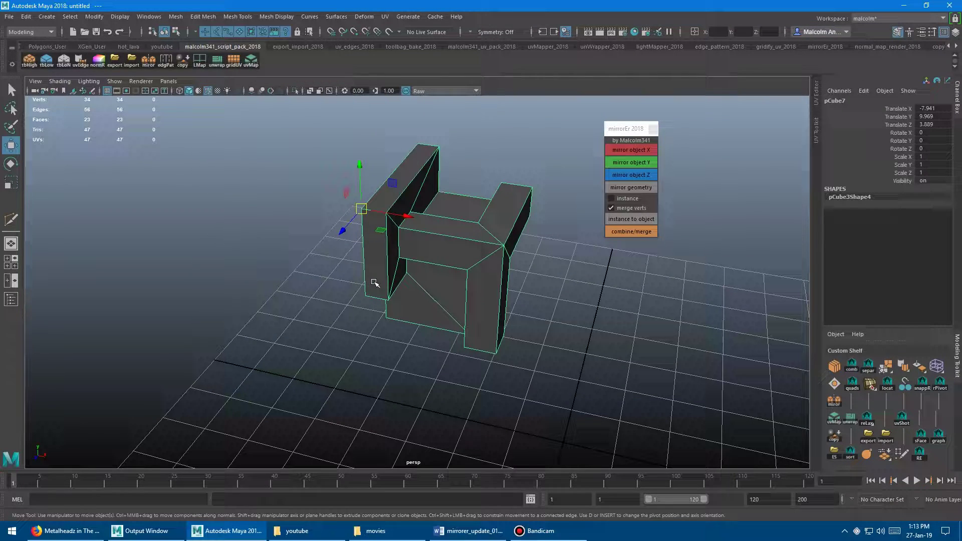
pyautogui.keyDown('alt'); pyautogui.moveTo(466, 207); pyautogui.dragTo(349, 169); pyautogui.keyUp('alt')
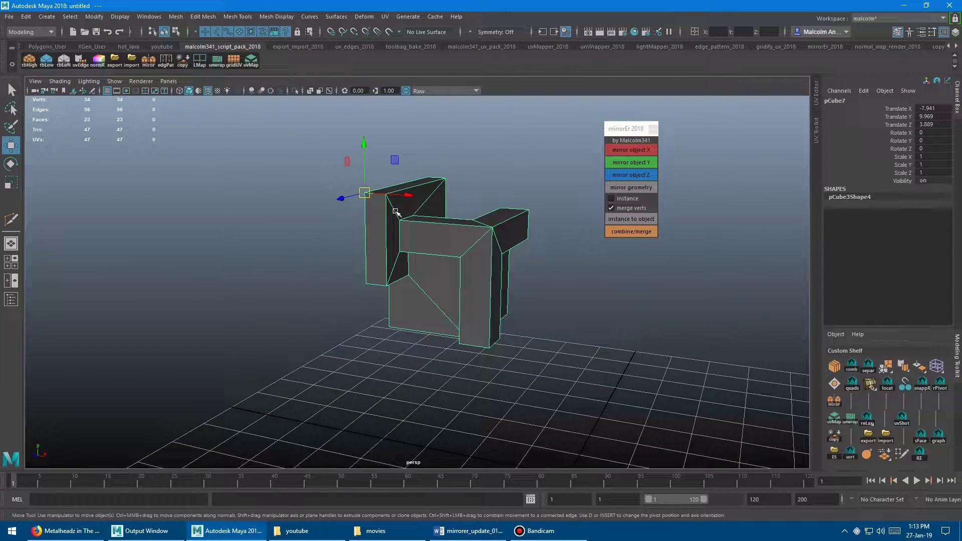
# - Mirror the half bench across X with instance off and merge verts on
pyautogui.keyDown('alt'); pyautogui.moveTo(386, 263); pyautogui.dragTo(417, 265); pyautogui.keyUp('alt')
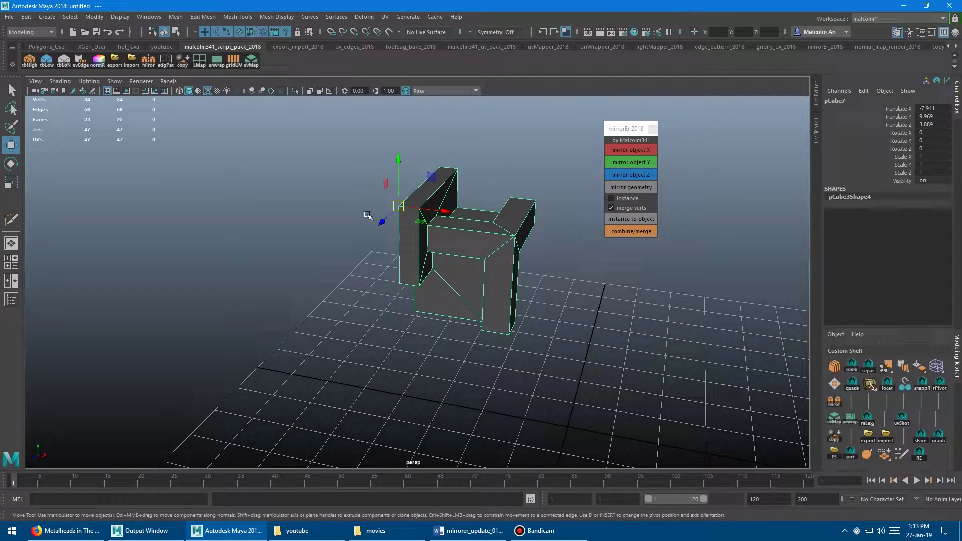
pyautogui.keyDown('alt'); pyautogui.moveTo(340, 267); pyautogui.dragTo(368, 268); pyautogui.keyUp('alt')
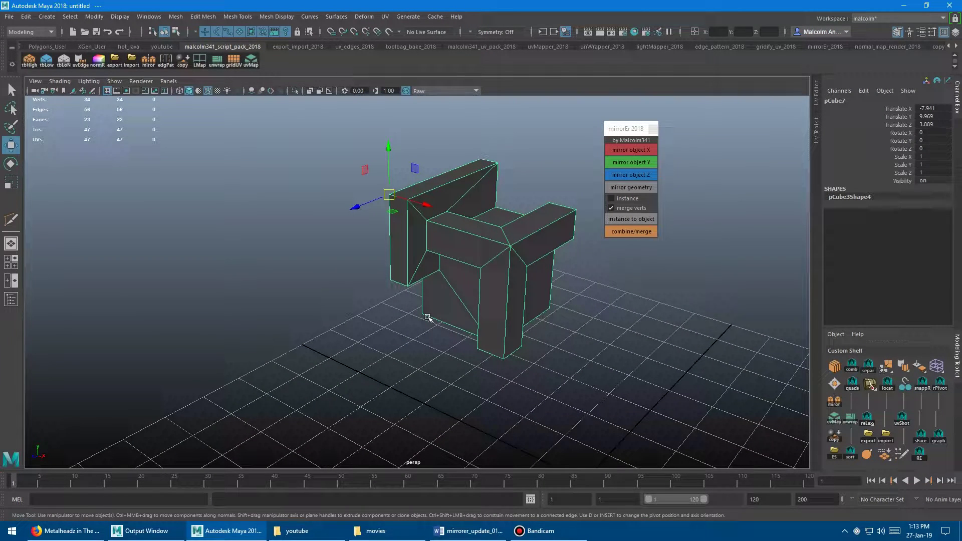
pyautogui.keyDown('alt'); pyautogui.moveTo(419, 311); pyautogui.dragTo(438, 293); pyautogui.keyUp('alt')
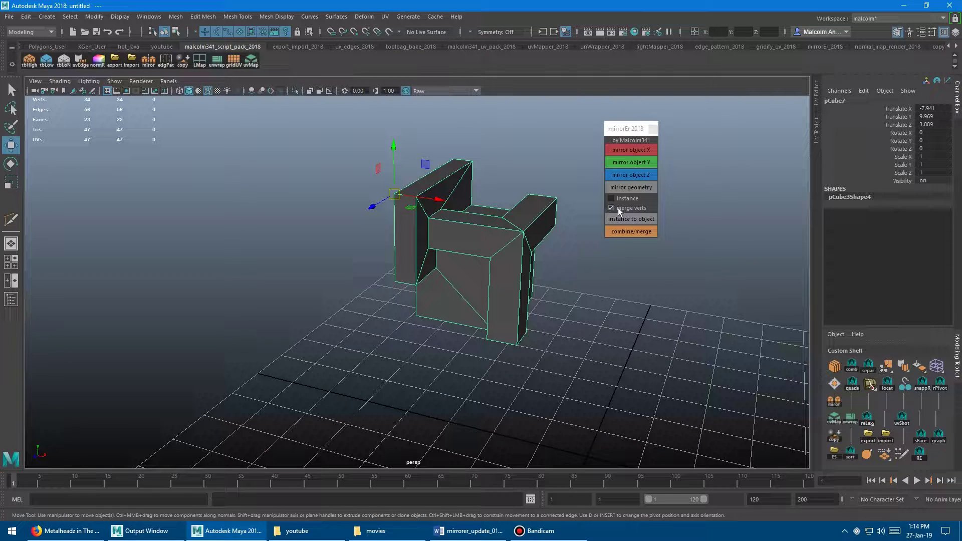
pyautogui.click(629, 150)
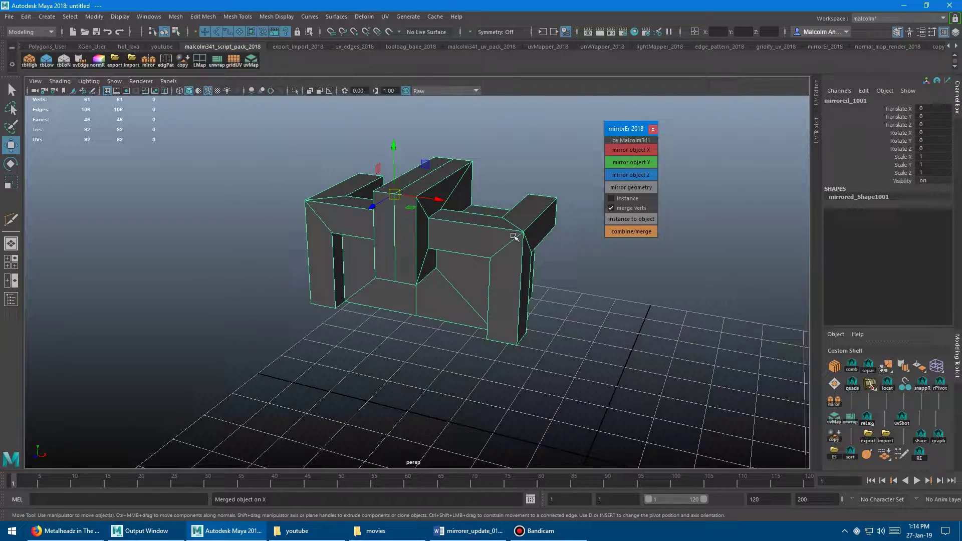
# - Try moving vertices at the armrest corners and backrest seam of the merged bench, undoing each move
pyautogui.moveTo(492, 230); pyautogui.dragTo(464, 231, button='right')
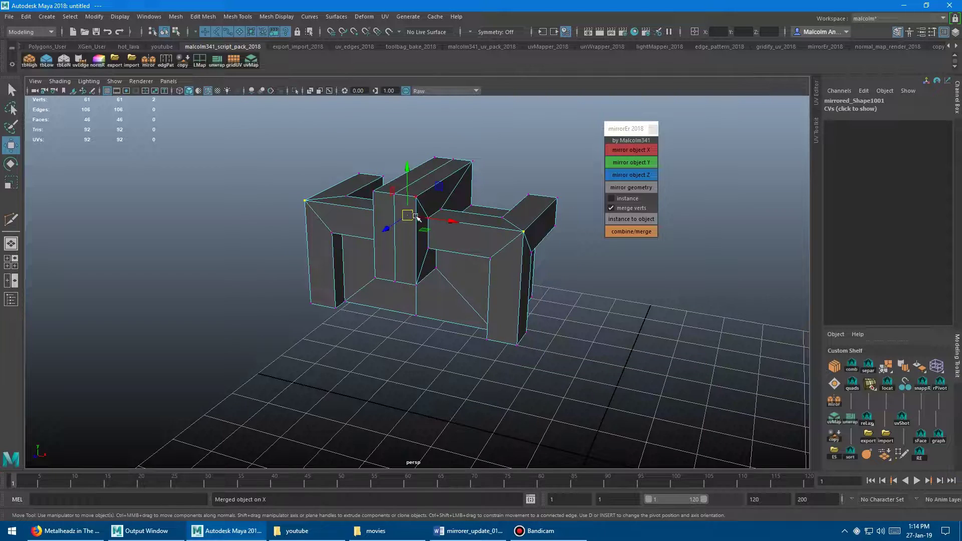
pyautogui.click(450, 162)
pyautogui.moveTo(524, 240)
pyautogui.mouseDown(button='middle')
pyautogui.moveTo(466, 205)
pyautogui.moveTo(501, 261)
pyautogui.moveTo(486, 271)
pyautogui.moveTo(525, 224)
pyautogui.mouseUp(button='middle')
pyautogui.hotkey('ctrl', 'z')
pyautogui.keyDown('alt'); pyautogui.moveTo(425, 257); pyautogui.dragTo(477, 232); pyautogui.keyUp('alt')
pyautogui.moveTo(478, 232); pyautogui.dragTo(453, 247, button='middle')
pyautogui.hotkey('ctrl', 'z')
pyautogui.keyDown('alt'); pyautogui.moveTo(509, 369); pyautogui.dragTo(412, 364); pyautogui.keyUp('alt')
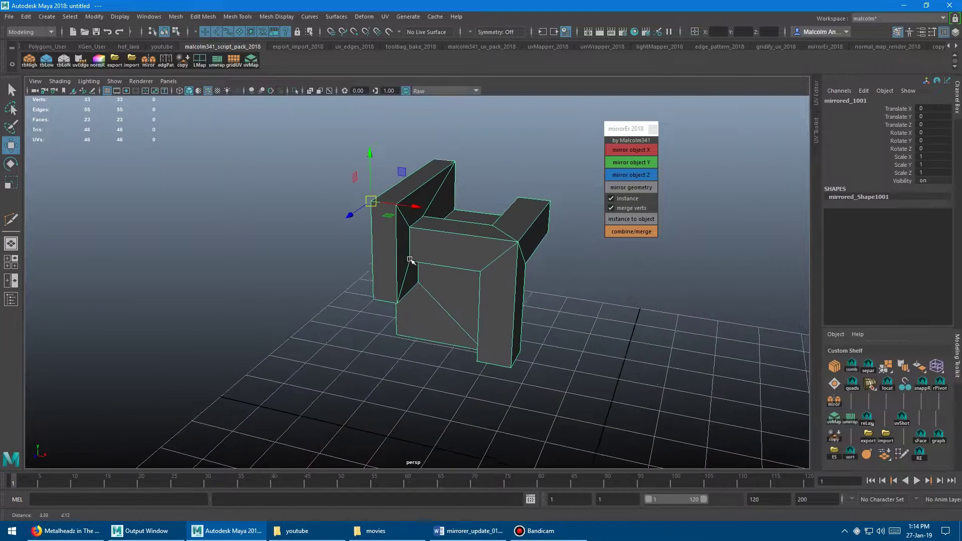
# - Turn off merge verts and mirror the half bench across X as an instance
pyautogui.keyDown('alt'); pyautogui.moveTo(410, 260); pyautogui.dragTo(419, 250); pyautogui.keyUp('alt')
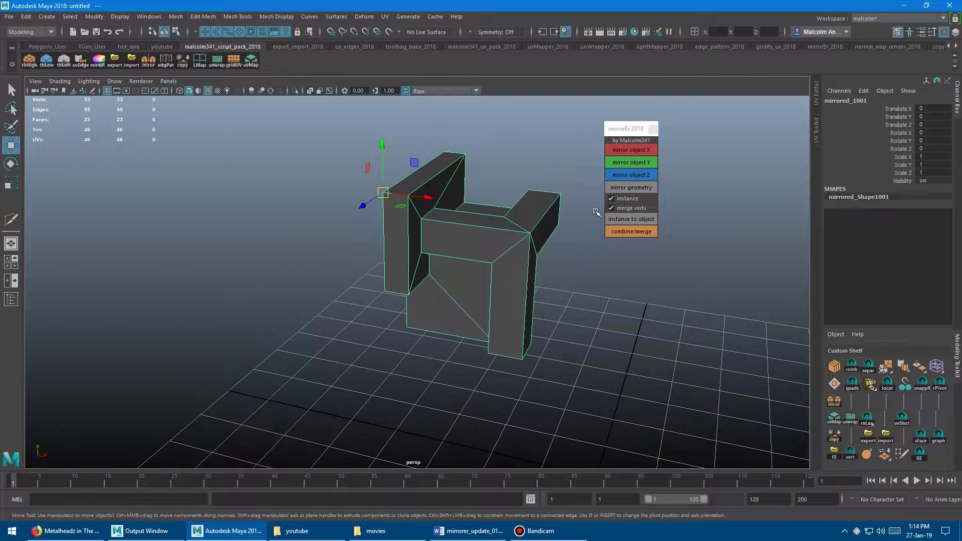
pyautogui.click(621, 207)
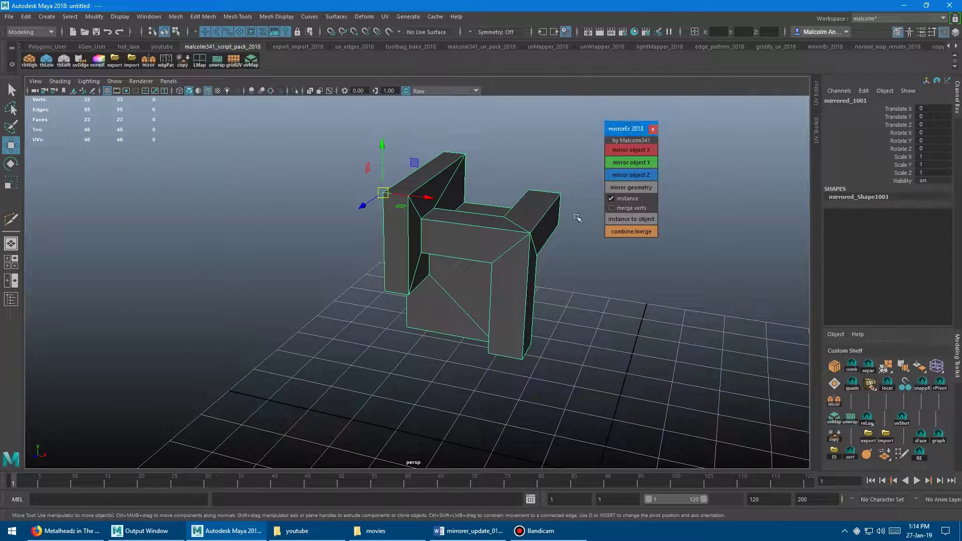
pyautogui.click(636, 150)
# - Try moving the near outer corner vertices of the mirrored instance's armrest, and undo the move
pyautogui.moveTo(303, 220); pyautogui.dragTo(262, 220, button='right')
pyautogui.moveTo(255, 184); pyautogui.dragTo(311, 243)
pyautogui.moveTo(312, 243); pyautogui.dragTo(261, 225, button='middle')
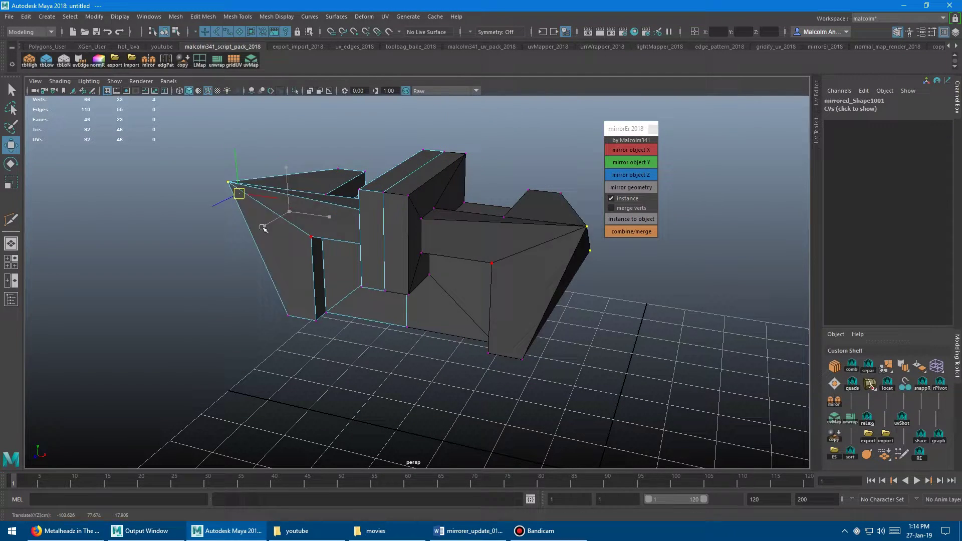
pyautogui.hotkey('ctrl', 'z')
# - Delete the mirrored instance and mirror the remaining half bench across X with merge verts enabled
pyautogui.moveTo(346, 206); pyautogui.dragTo(375, 183, button='right')
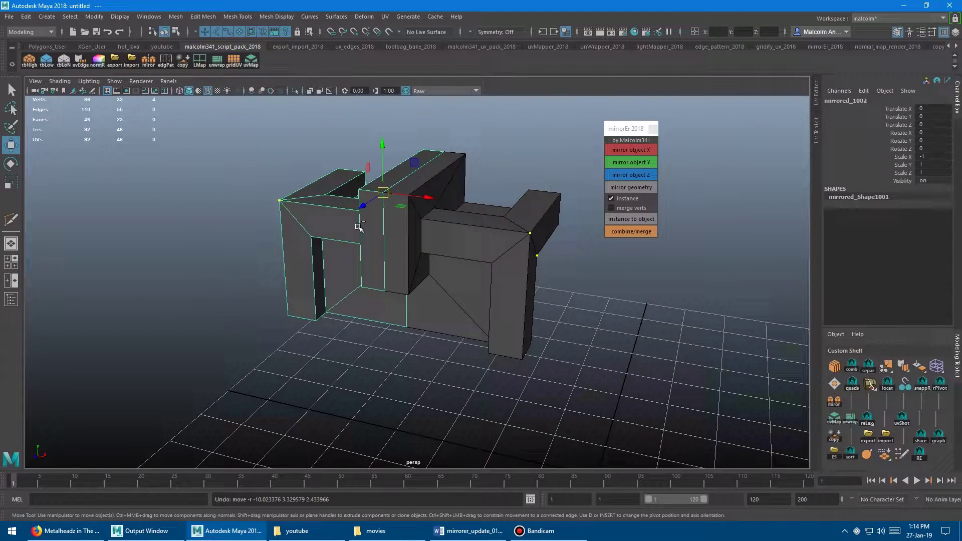
pyautogui.press('Delete')
pyautogui.click(624, 207)
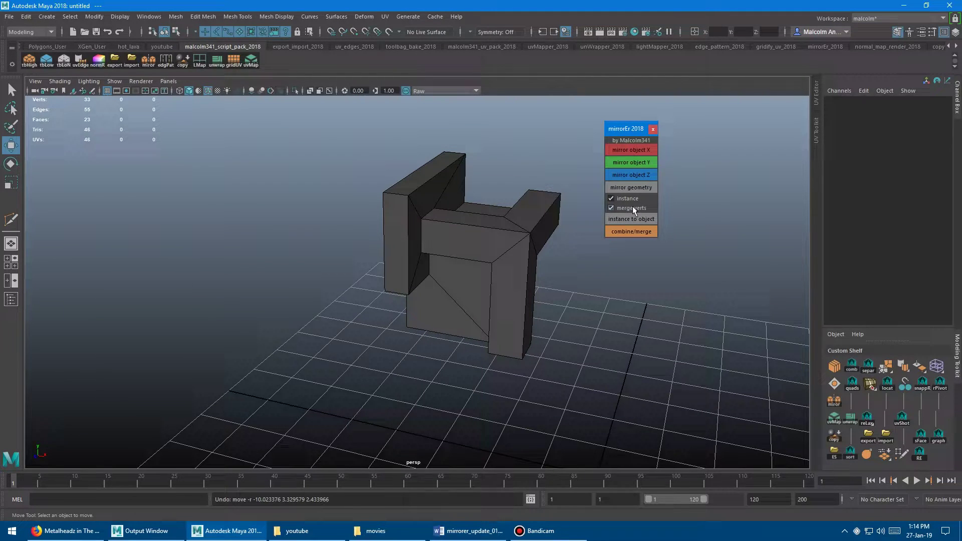
pyautogui.click(391, 194)
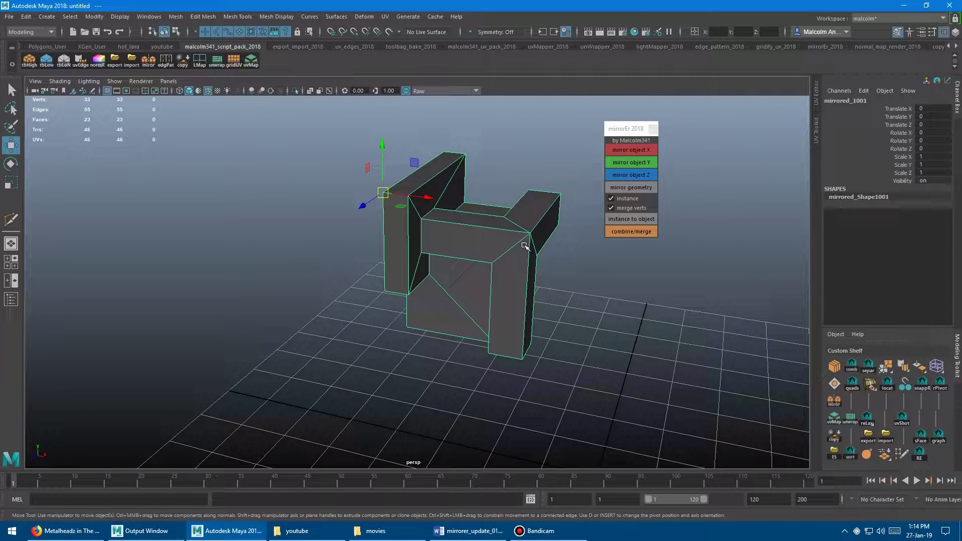
pyautogui.click(632, 150)
# - Try moving the top seam vertex at the backrest's far end, undo the move and return to object mode
pyautogui.moveTo(455, 178); pyautogui.dragTo(426, 178, button='right')
pyautogui.click(443, 152)
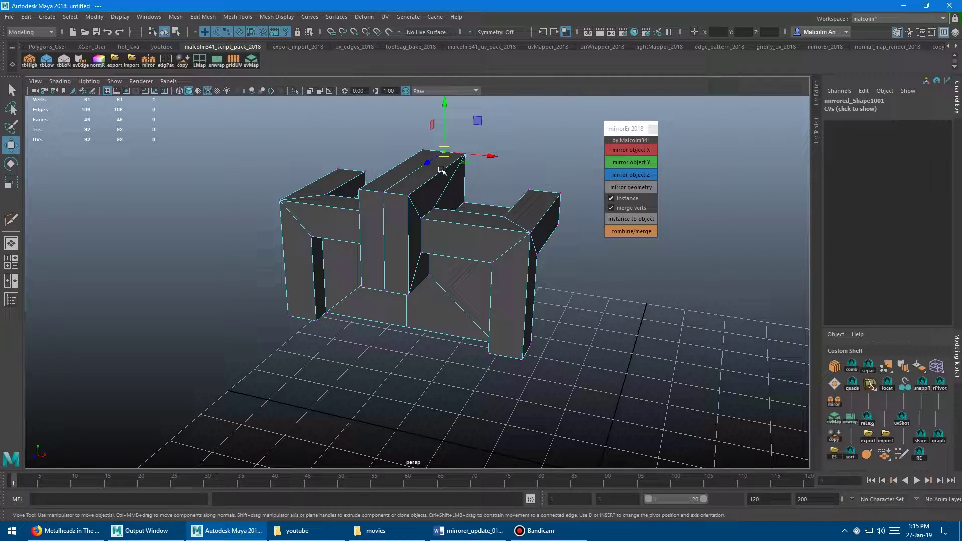
pyautogui.moveTo(498, 240); pyautogui.dragTo(449, 232, button='middle')
pyautogui.hotkey('ctrl', 'z')
pyautogui.moveTo(385, 218); pyautogui.dragTo(380, 225, button='right')
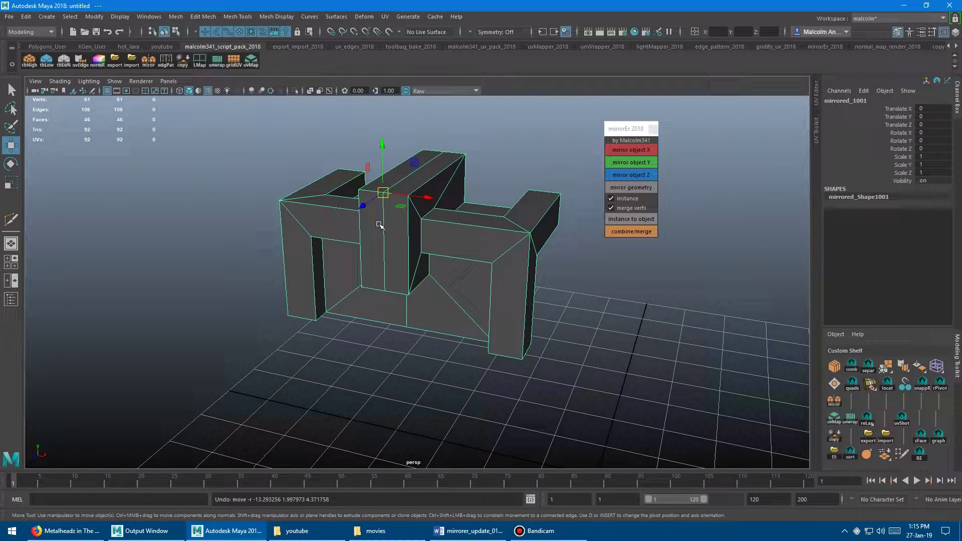
# - Examine how the merged bench is listed in the Outliner, and close the Outliner
pyautogui.press('o')
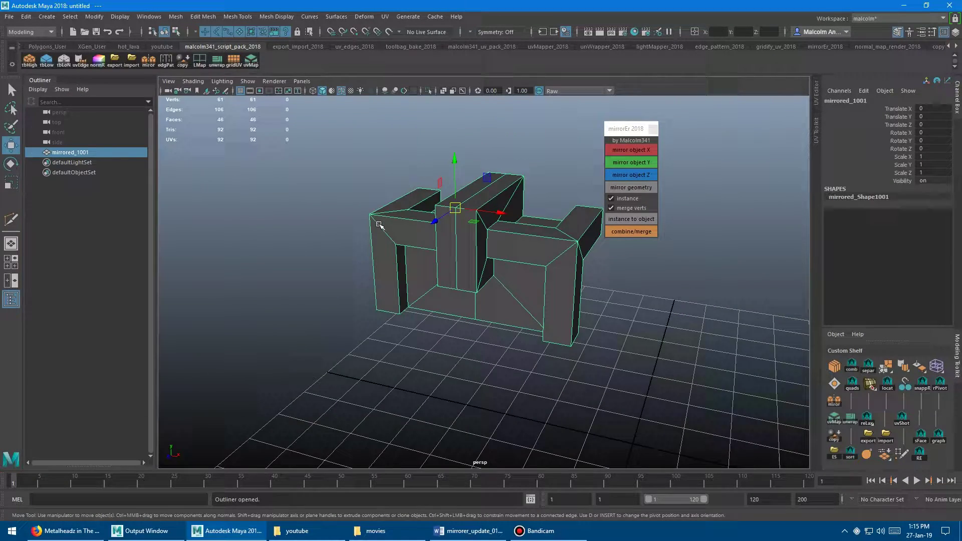
pyautogui.click(295, 224)
pyautogui.hotkey('ctrl', 'z')
pyautogui.keyDown('alt'); pyautogui.moveTo(383, 257); pyautogui.dragTo(319, 237, button='middle'); pyautogui.keyUp('alt')
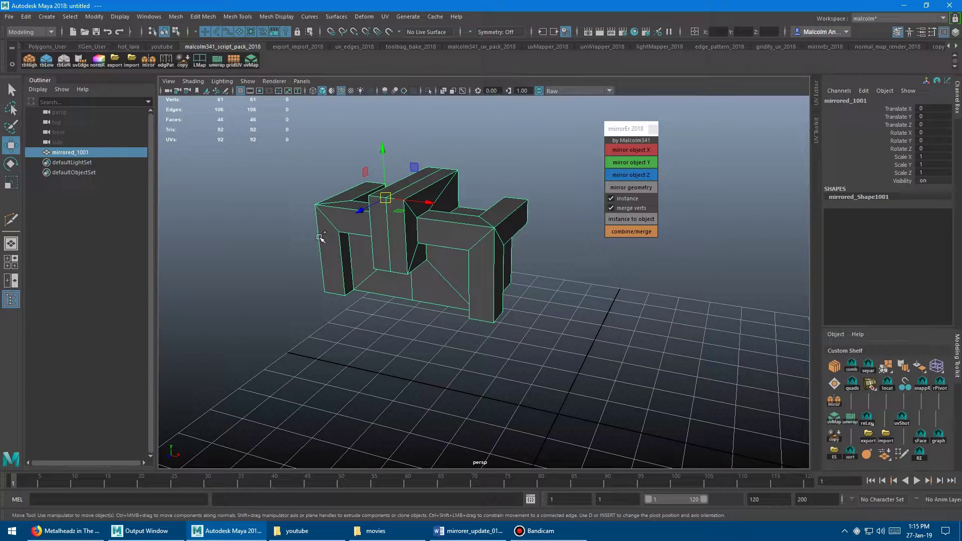
pyautogui.hotkey('shift', 'o')
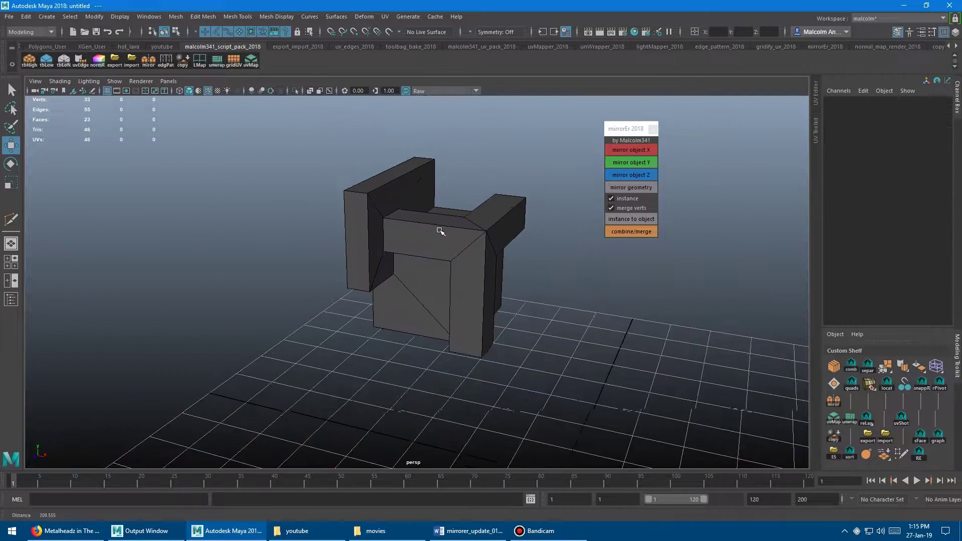
# - Disable merge verts and mirror the remaining half bench across X as an instance
pyautogui.keyDown('alt'); pyautogui.moveTo(439, 230); pyautogui.dragTo(442, 237, button='right'); pyautogui.keyUp('alt')
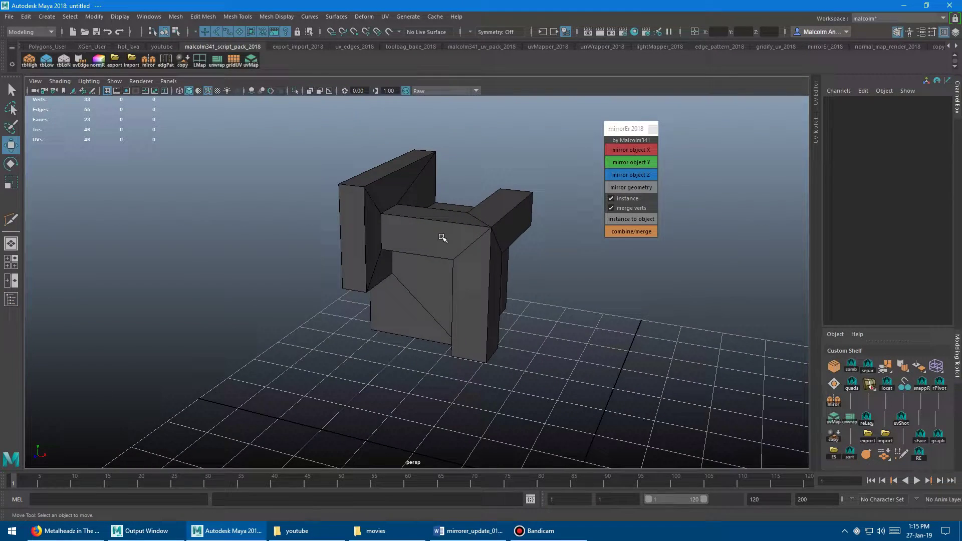
pyautogui.keyDown('alt'); pyautogui.moveTo(442, 237); pyautogui.dragTo(486, 232, button='middle'); pyautogui.keyUp('alt')
pyautogui.click(616, 209)
pyautogui.keyDown('alt'); pyautogui.moveTo(486, 232); pyautogui.dragTo(434, 201, button='right'); pyautogui.keyUp('alt')
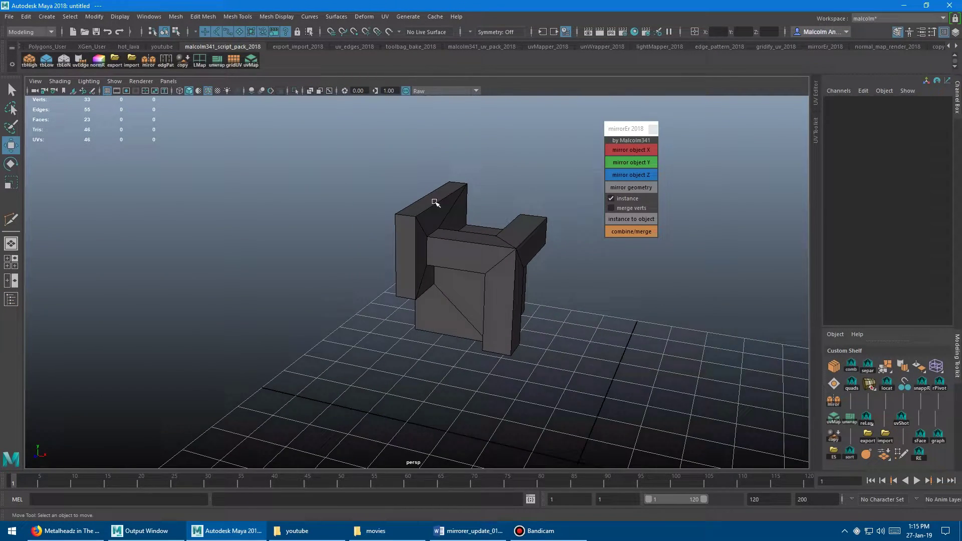
pyautogui.click(433, 225)
pyautogui.keyDown('alt'); pyautogui.moveTo(374, 270); pyautogui.dragTo(395, 275); pyautogui.keyUp('alt')
pyautogui.click(627, 150)
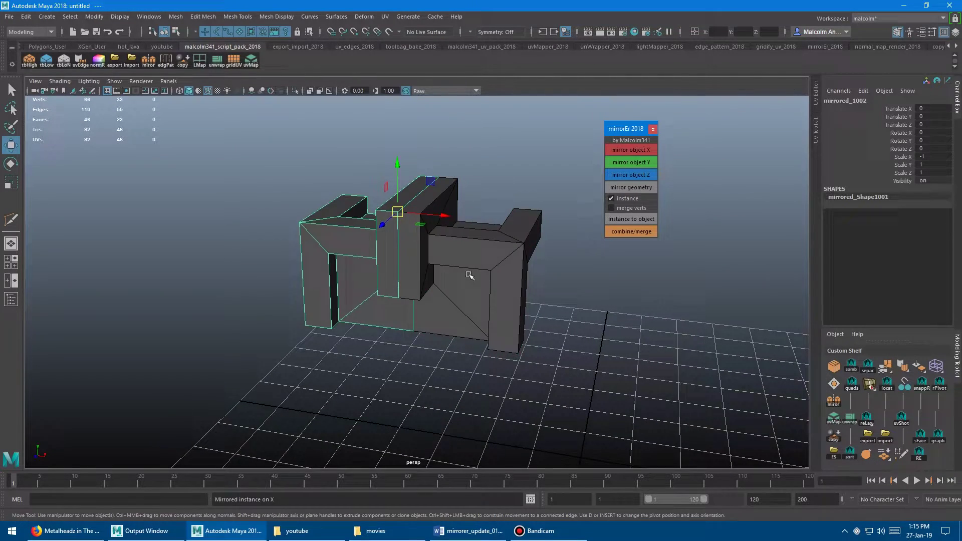
# - Snap the pivot of both upper instances to the bottom seam vertex and mirror them across Y as instances
pyautogui.keyDown('alt'); pyautogui.moveTo(468, 274); pyautogui.dragTo(445, 295); pyautogui.keyUp('alt')
pyautogui.keyDown('alt'); pyautogui.moveTo(386, 319); pyautogui.dragTo(421, 287); pyautogui.keyUp('alt')
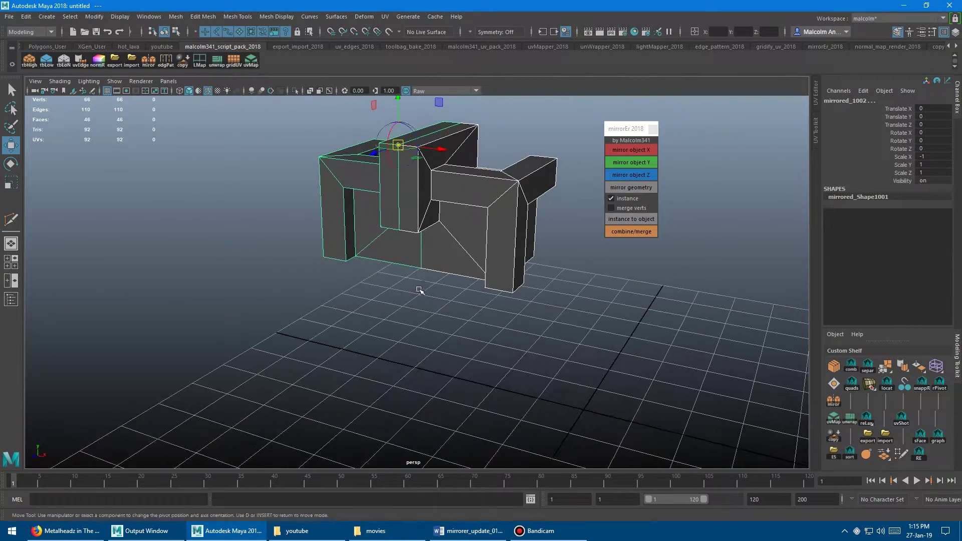
pyautogui.click(630, 176)
pyautogui.hotkey('ctrl', 'z')
pyautogui.keyDown('alt'); pyautogui.moveTo(542, 223); pyautogui.dragTo(507, 210); pyautogui.keyUp('alt')
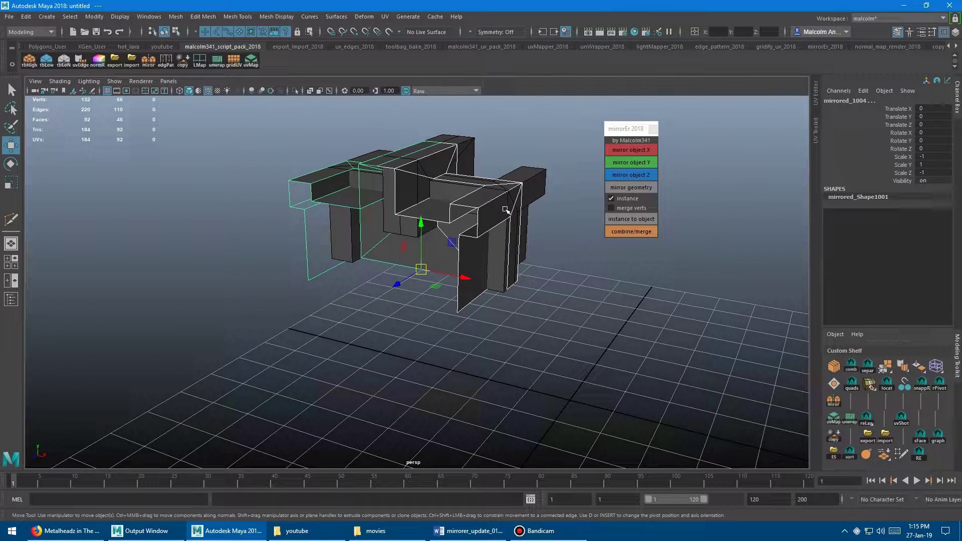
pyautogui.click(632, 163)
pyautogui.keyDown('alt'); pyautogui.moveTo(442, 202); pyautogui.dragTo(478, 164); pyautogui.keyUp('alt')
# - Try moving the upper +X armrest's corner vertices to deform all four instances, and undo the move
pyautogui.click(497, 169)
pyautogui.rightClick(498, 169)
pyautogui.moveTo(498, 169); pyautogui.dragTo(451, 169, button='right')
pyautogui.moveTo(514, 151); pyautogui.dragTo(558, 196)
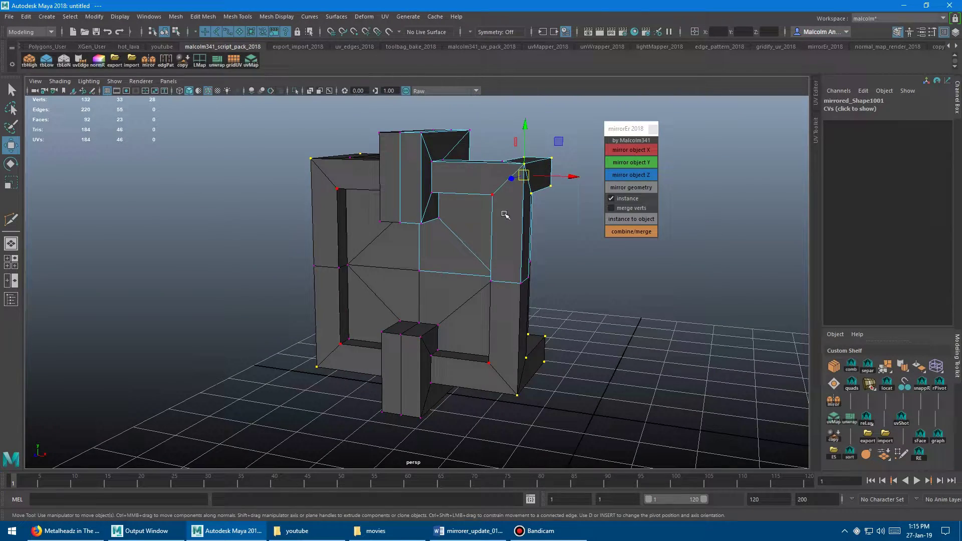
pyautogui.moveTo(505, 213); pyautogui.dragTo(547, 234, button='middle')
pyautogui.keyDown('alt'); pyautogui.moveTo(548, 235); pyautogui.dragTo(432, 225); pyautogui.keyUp('alt')
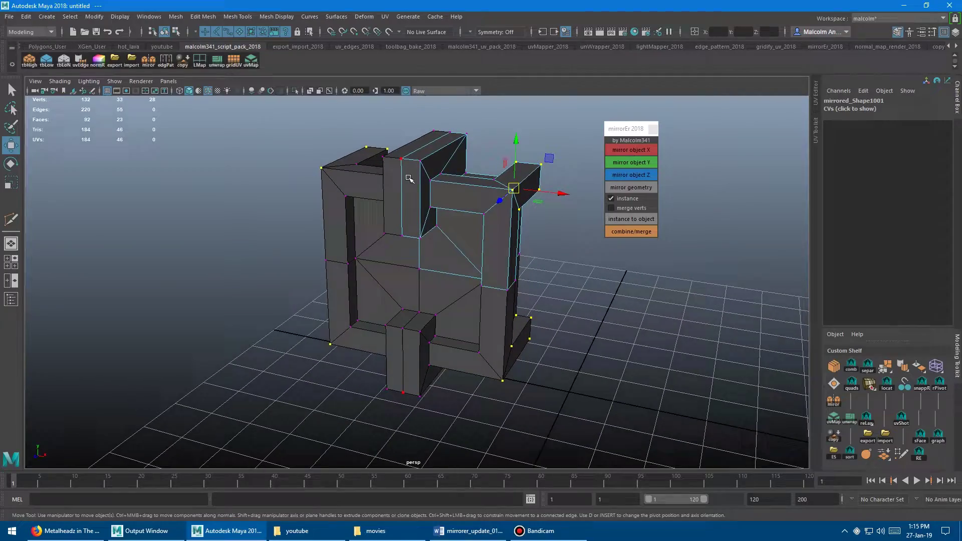
# - Return to object mode and select all four bench instances
pyautogui.moveTo(408, 163); pyautogui.dragTo(433, 163, button='right')
pyautogui.keyDown('alt'); pyautogui.moveTo(446, 232); pyautogui.dragTo(293, 313); pyautogui.keyUp('alt')
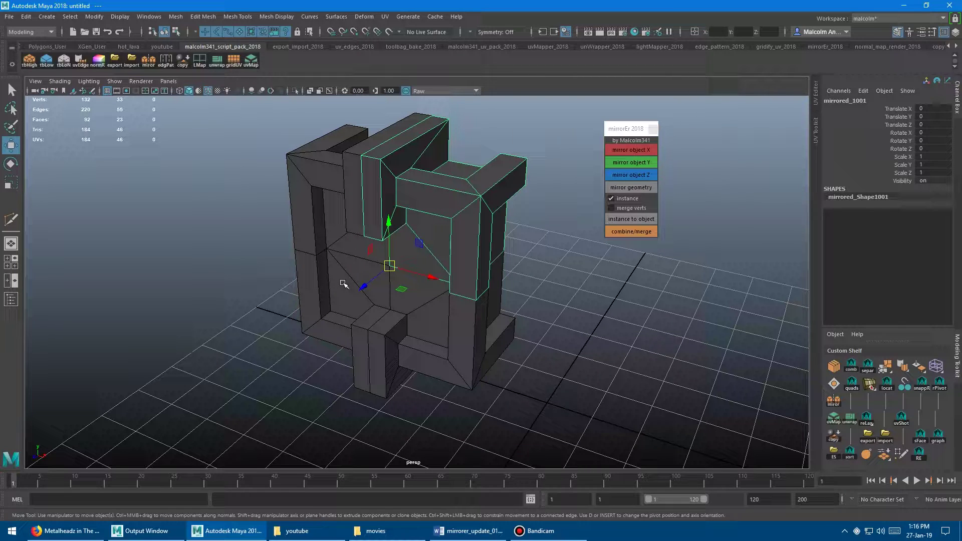
pyautogui.keyDown('alt'); pyautogui.moveTo(337, 282); pyautogui.dragTo(332, 264); pyautogui.keyUp('alt')
pyautogui.keyDown('alt'); pyautogui.moveTo(351, 189); pyautogui.dragTo(330, 179, button='middle'); pyautogui.keyUp('alt')
pyautogui.keyDown('alt'); pyautogui.moveTo(329, 179); pyautogui.dragTo(349, 205); pyautogui.keyUp('alt')
pyautogui.click(325, 192)
pyautogui.keyDown('shift'); pyautogui.click(407, 201); pyautogui.keyUp('shift')
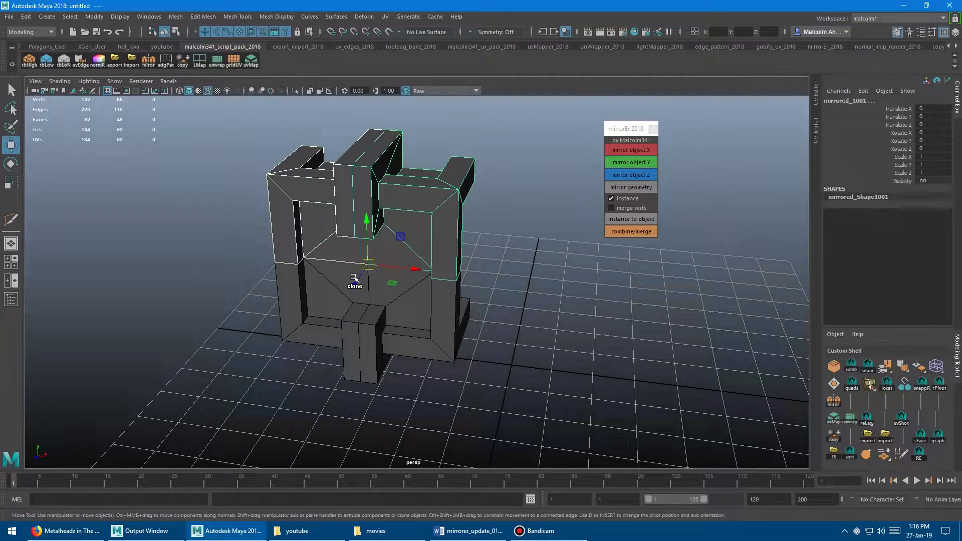
pyautogui.keyDown('shift'); pyautogui.click(339, 284); pyautogui.keyUp('shift')
pyautogui.keyDown('shift'); pyautogui.click(414, 332); pyautogui.keyUp('shift')
pyautogui.keyDown('alt'); pyautogui.moveTo(324, 306); pyautogui.dragTo(350, 284); pyautogui.keyUp('alt')
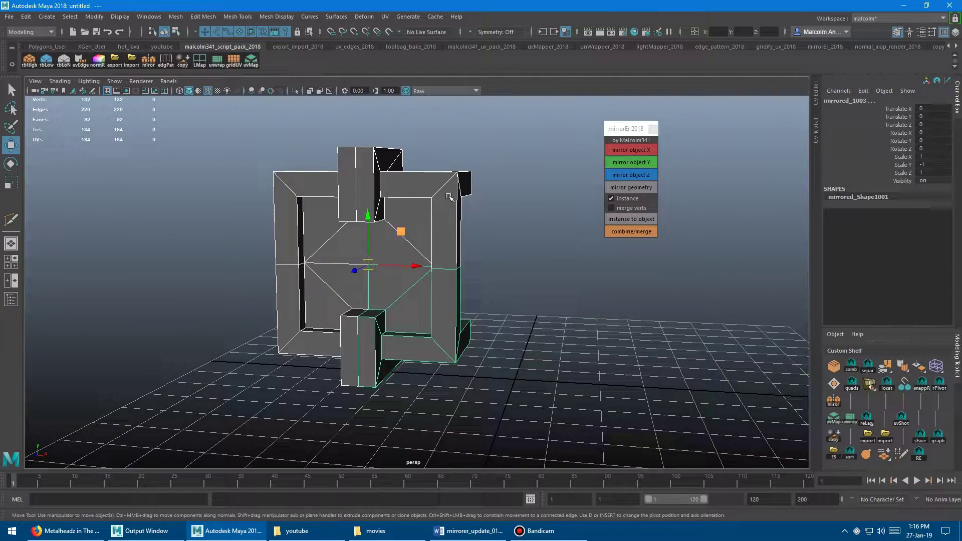
# - Try moving the top outer corner vertices of the upper +X instance, and undo the move
pyautogui.moveTo(450, 190); pyautogui.dragTo(413, 189, button='right')
pyautogui.moveTo(436, 160); pyautogui.dragTo(483, 197)
pyautogui.moveTo(506, 206); pyautogui.dragTo(534, 187, button='middle')
pyautogui.hotkey('ctrl', 'z')
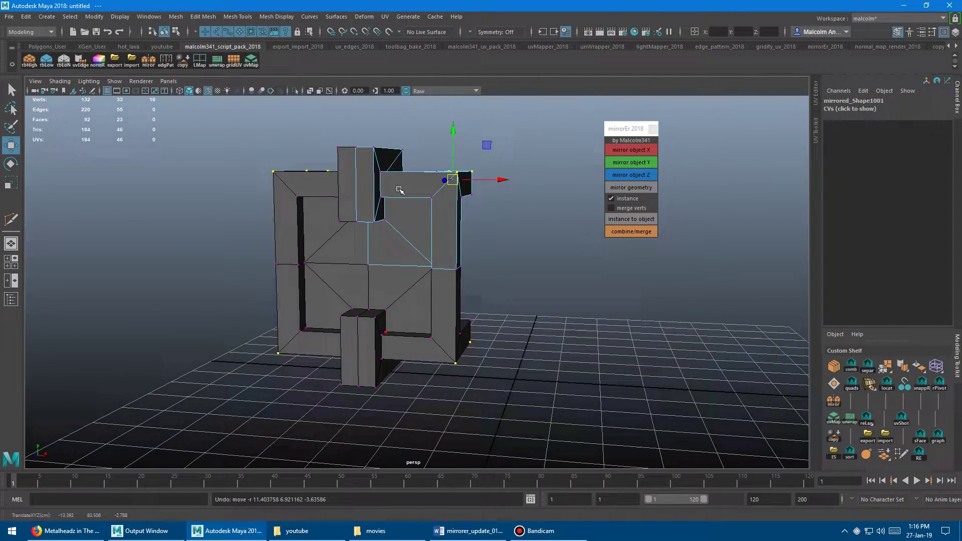
# - Select all four bench instances in object mode and combine and merge them into one mesh
pyautogui.moveTo(410, 182); pyautogui.dragTo(426, 169, button='right')
pyautogui.keyDown('shift'); pyautogui.click(347, 183); pyautogui.keyUp('shift')
pyautogui.keyDown('shift'); pyautogui.click(333, 307); pyautogui.keyUp('shift')
pyautogui.keyDown('shift'); pyautogui.click(410, 311); pyautogui.keyUp('shift')
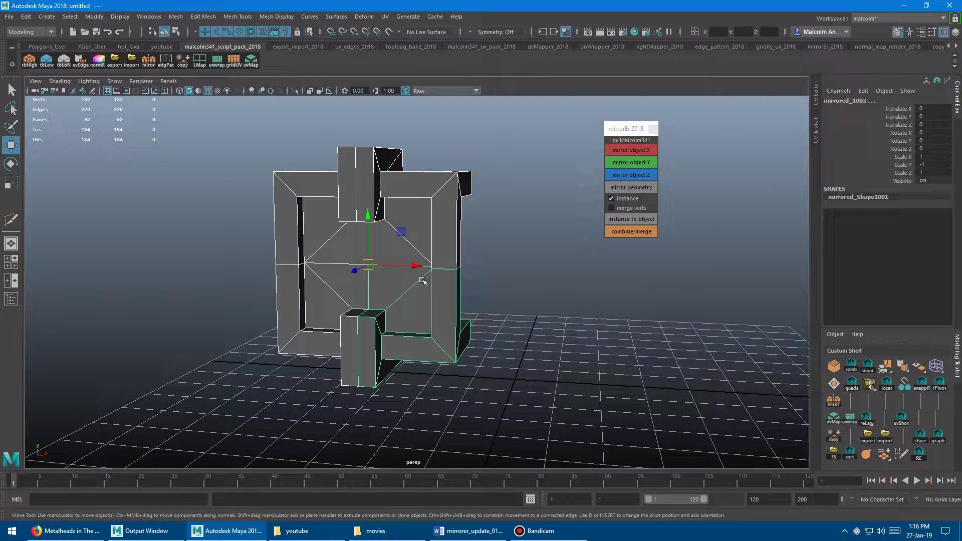
pyautogui.keyDown('alt'); pyautogui.moveTo(423, 281); pyautogui.dragTo(470, 258, button='middle'); pyautogui.keyUp('alt')
pyautogui.keyDown('alt'); pyautogui.moveTo(470, 258); pyautogui.dragTo(460, 249); pyautogui.keyUp('alt')
pyautogui.keyDown('alt'); pyautogui.moveTo(469, 250); pyautogui.dragTo(549, 249, button='right'); pyautogui.keyUp('alt')
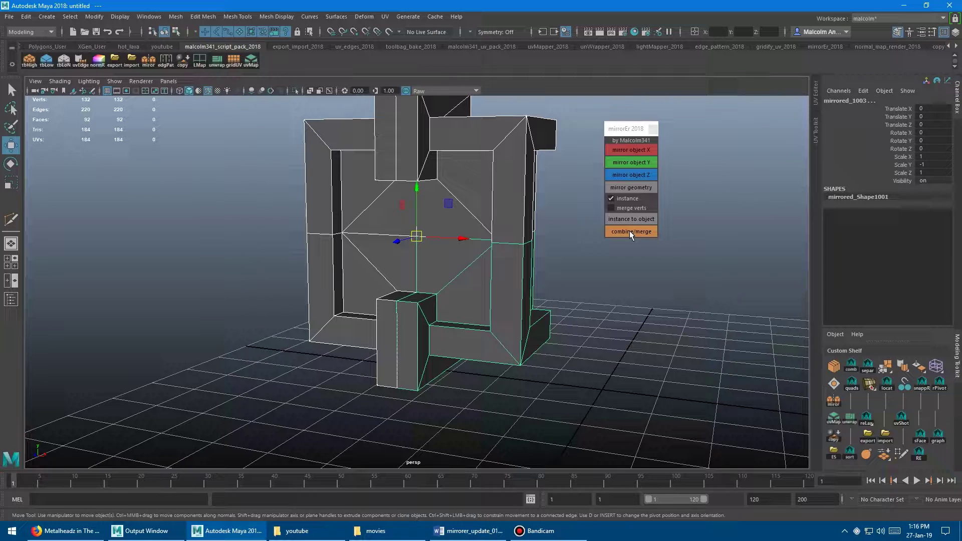
pyautogui.click(630, 232)
# - Open the Outliner and examine the combined bench object
pyautogui.keyDown('alt'); pyautogui.moveTo(522, 202); pyautogui.dragTo(486, 201); pyautogui.keyUp('alt')
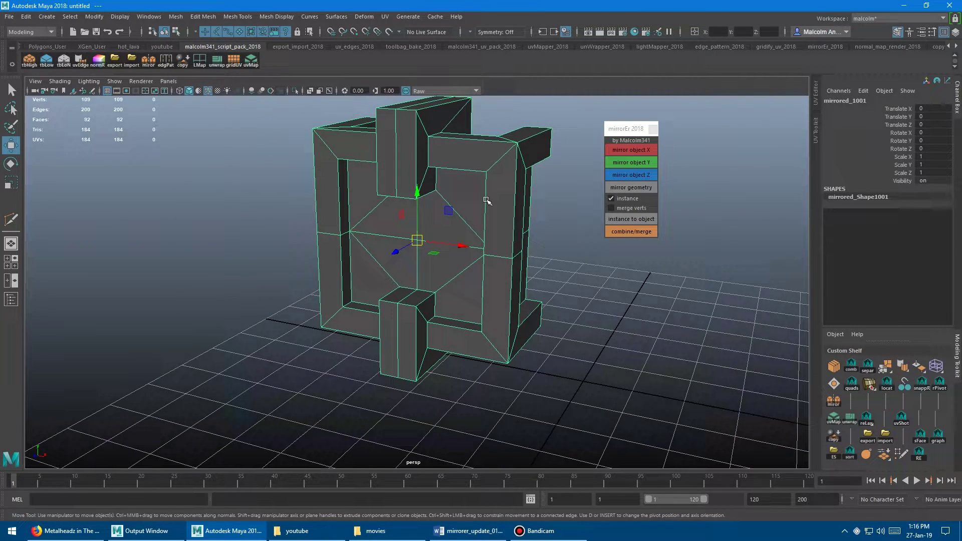
pyautogui.hotkey('shift', 'o')
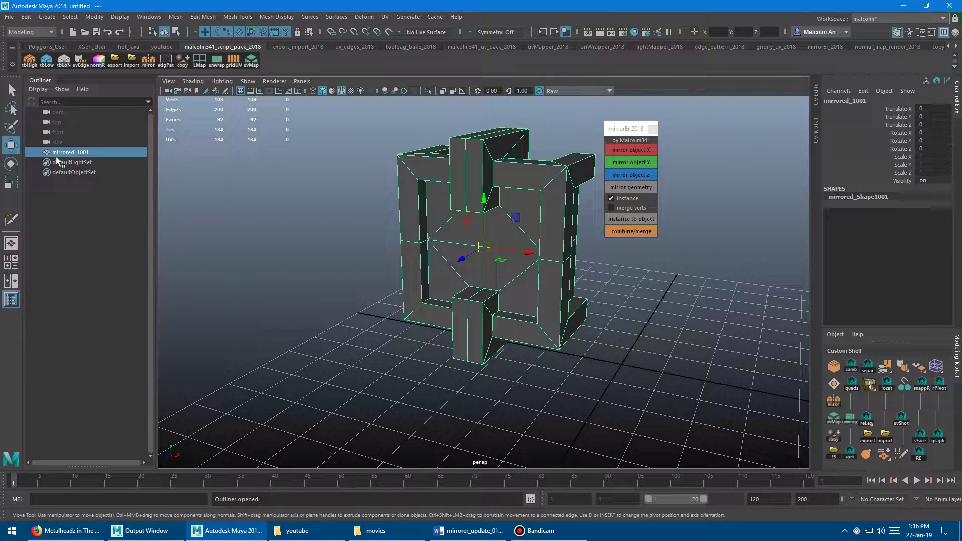
pyautogui.keyDown('alt'); pyautogui.moveTo(367, 185); pyautogui.dragTo(327, 192); pyautogui.keyUp('alt')
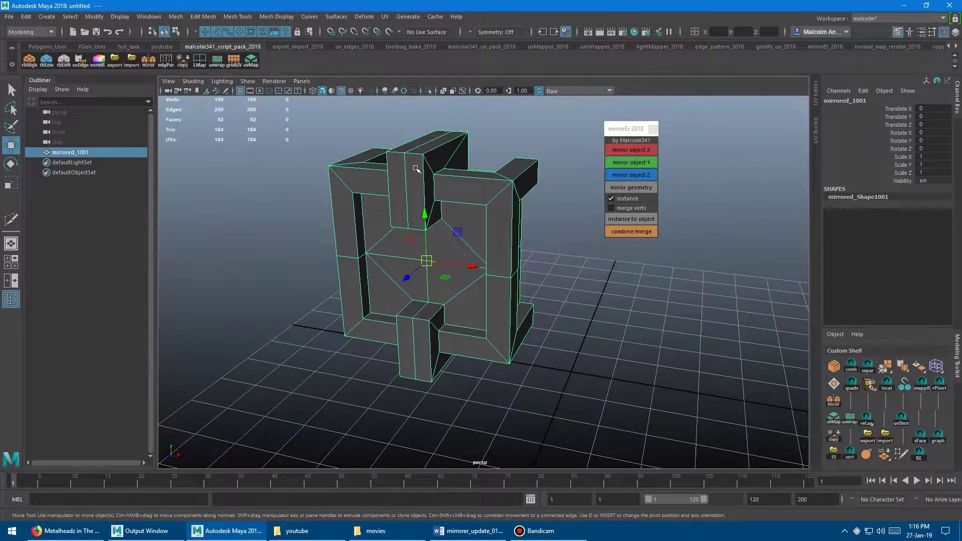
# - Try moving the backrest's near top seam vertex and the central seam vertex of the combined mesh, undoing each move
pyautogui.moveTo(416, 168); pyautogui.dragTo(414, 146, button='right')
pyautogui.click(404, 151)
pyautogui.moveTo(405, 141)
pyautogui.mouseDown()
pyautogui.moveTo(407, 122)
pyautogui.moveTo(405, 160)
pyautogui.moveTo(406, 142)
pyautogui.mouseUp()
pyautogui.hotkey('ctrl', 'z')
pyautogui.keyDown('alt'); pyautogui.moveTo(420, 276); pyautogui.dragTo(354, 294); pyautogui.keyUp('alt')
pyautogui.click(428, 260)
pyautogui.moveTo(399, 270); pyautogui.dragTo(424, 268)
pyautogui.hotkey('ctrl', 'z')
pyautogui.keyDown('alt'); pyautogui.moveTo(333, 262); pyautogui.dragTo(374, 245); pyautogui.keyUp('alt')
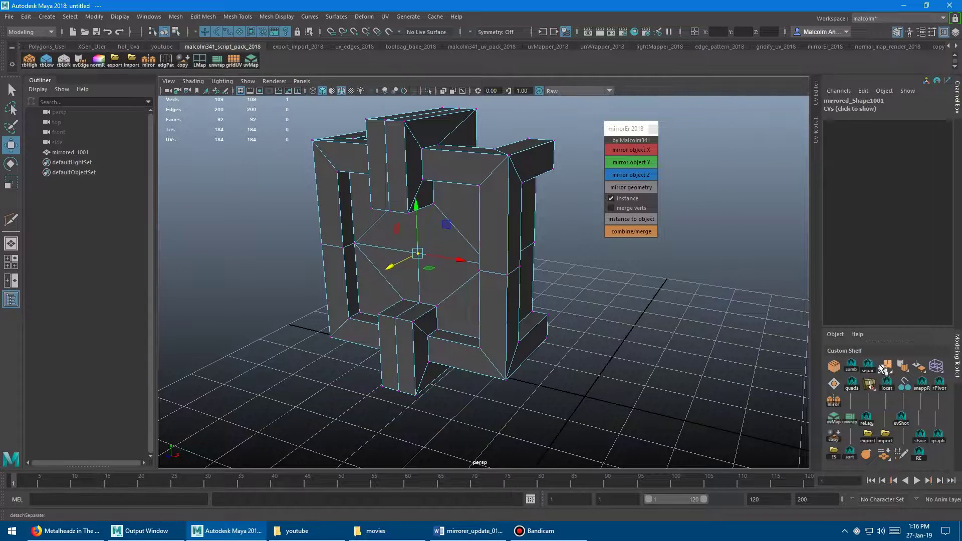
pyautogui.moveTo(534, 303)
pyautogui.keyDown('alt'); pyautogui.mouseDown()
pyautogui.moveTo(502, 296)
pyautogui.moveTo(541, 287)
pyautogui.mouseUp(); pyautogui.keyUp('alt')
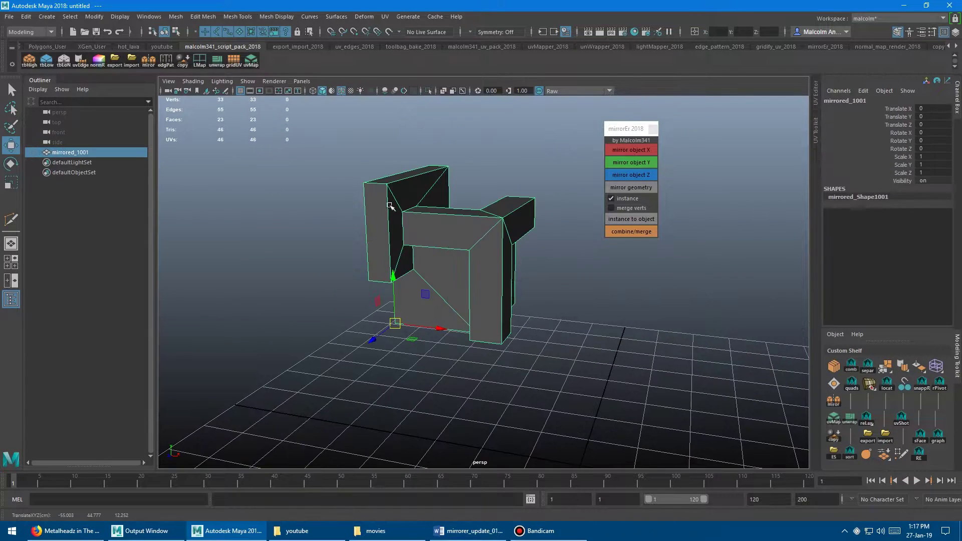
# - Mirror the half bench across Y as an instance
pyautogui.keyDown('alt'); pyautogui.moveTo(392, 206); pyautogui.dragTo(406, 206); pyautogui.keyUp('alt')
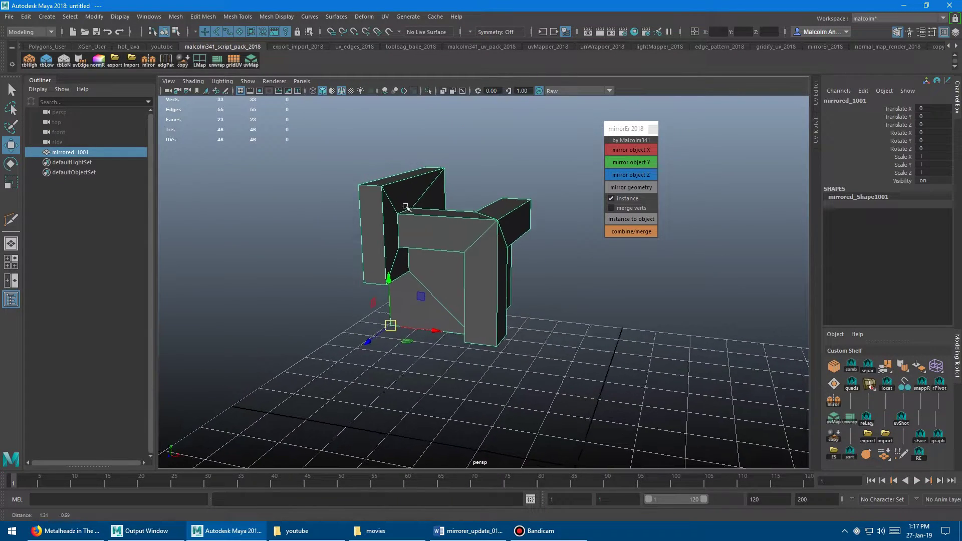
pyautogui.keyDown('alt'); pyautogui.moveTo(407, 206); pyautogui.dragTo(447, 213, button='right'); pyautogui.keyUp('alt')
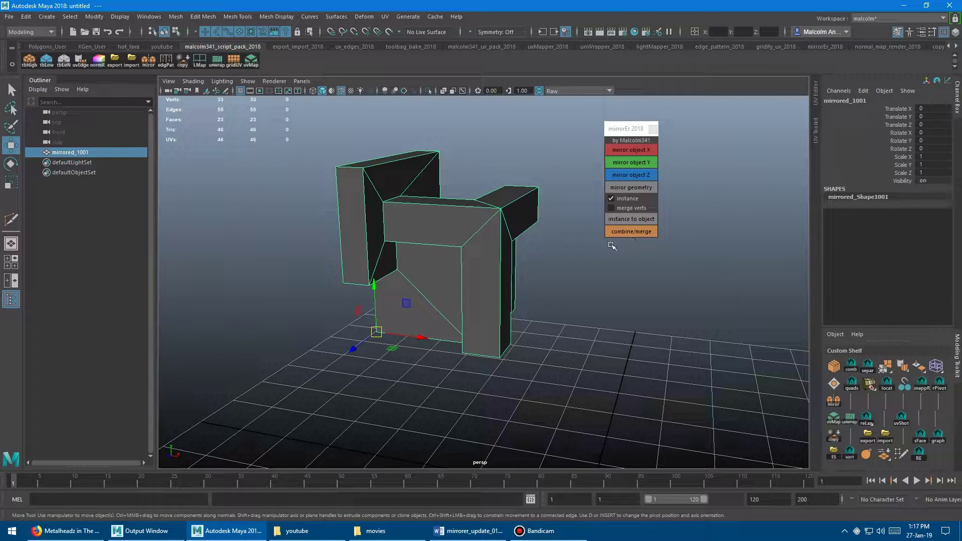
pyautogui.keyDown('alt'); pyautogui.moveTo(409, 189); pyautogui.dragTo(410, 206); pyautogui.keyUp('alt')
pyautogui.keyDown('alt'); pyautogui.moveTo(410, 206); pyautogui.dragTo(430, 195); pyautogui.keyUp('alt')
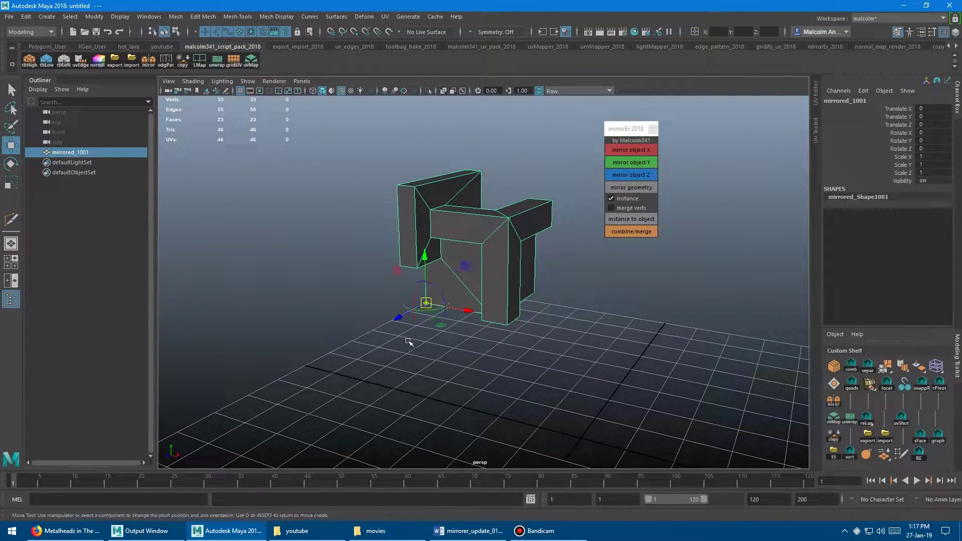
pyautogui.keyDown('alt'); pyautogui.moveTo(477, 223); pyautogui.dragTo(536, 206); pyautogui.keyUp('alt')
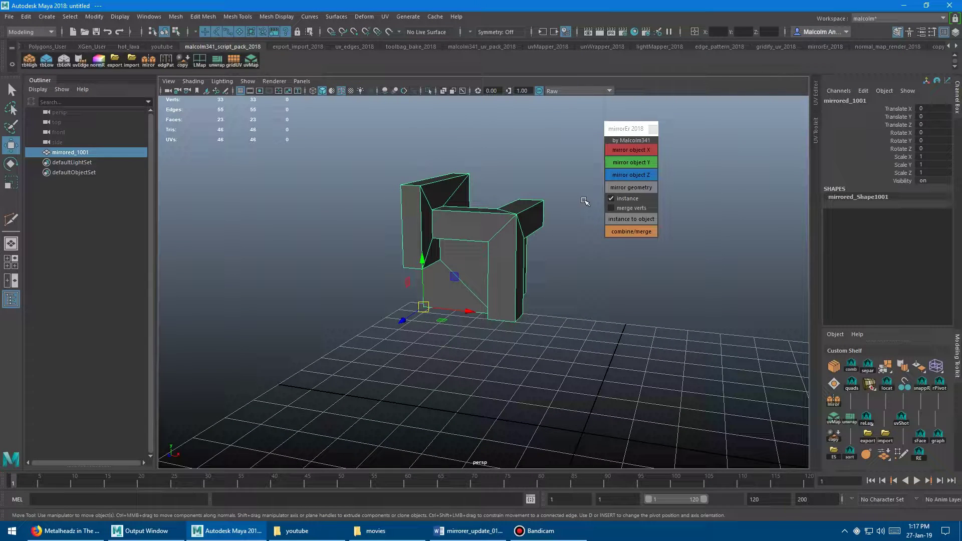
pyautogui.click(634, 166)
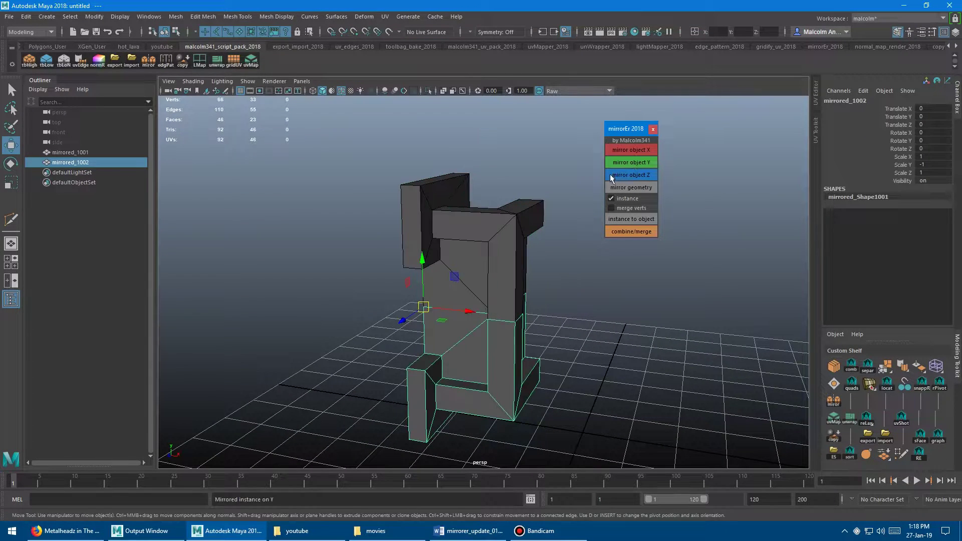
# - Select both the upper and lower half-bench instances and mirror them across X as instances
pyautogui.keyDown('alt'); pyautogui.moveTo(487, 183); pyautogui.dragTo(474, 185); pyautogui.keyUp('alt')
pyautogui.keyDown('alt'); pyautogui.moveTo(474, 185); pyautogui.dragTo(462, 216, button='right'); pyautogui.keyUp('alt')
pyautogui.keyDown('shift'); pyautogui.click(474, 227); pyautogui.keyUp('shift')
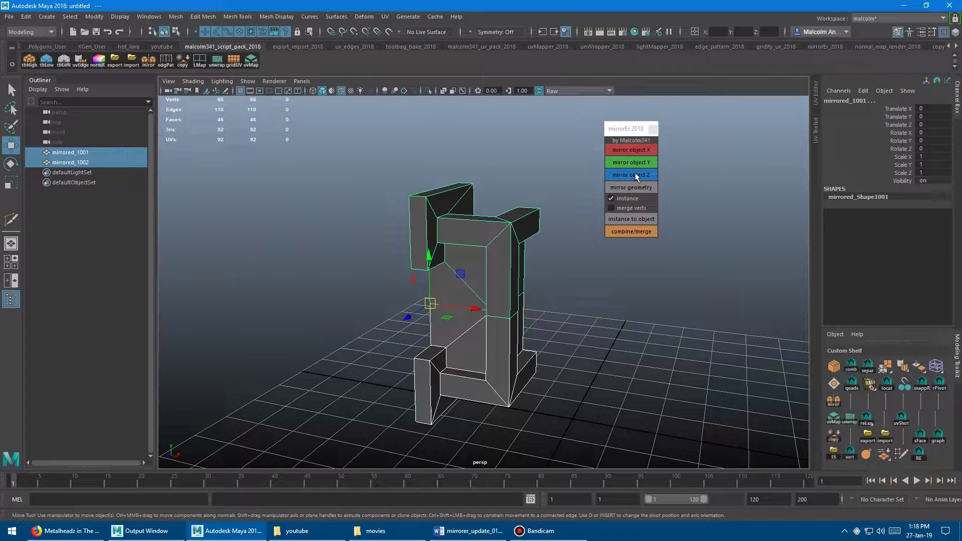
pyautogui.click(630, 149)
# - Try moving the top outer corner vertices of the upper +X instance, undo the move and return to object mode
pyautogui.moveTo(466, 190)
pyautogui.keyDown('alt'); pyautogui.mouseDown()
pyautogui.moveTo(482, 184)
pyautogui.moveTo(459, 196)
pyautogui.mouseUp(); pyautogui.keyUp('alt')
pyautogui.keyDown('alt'); pyautogui.moveTo(459, 197); pyautogui.dragTo(488, 217, button='right'); pyautogui.keyUp('alt')
pyautogui.keyDown('alt'); pyautogui.moveTo(488, 217); pyautogui.dragTo(503, 189); pyautogui.keyUp('alt')
pyautogui.click(504, 181)
pyautogui.moveTo(503, 189)
pyautogui.keyDown('alt'); pyautogui.mouseDown(button='right')
pyautogui.moveTo(506, 175)
pyautogui.moveTo(496, 173)
pyautogui.mouseUp(button='right'); pyautogui.keyUp('alt')
pyautogui.moveTo(511, 156); pyautogui.dragTo(562, 194)
pyautogui.moveTo(491, 205)
pyautogui.mouseDown(button='middle')
pyautogui.moveTo(515, 207)
pyautogui.moveTo(503, 216)
pyautogui.mouseUp(button='middle')
pyautogui.hotkey('ctrl', 'z')
pyautogui.rightClick(463, 184)
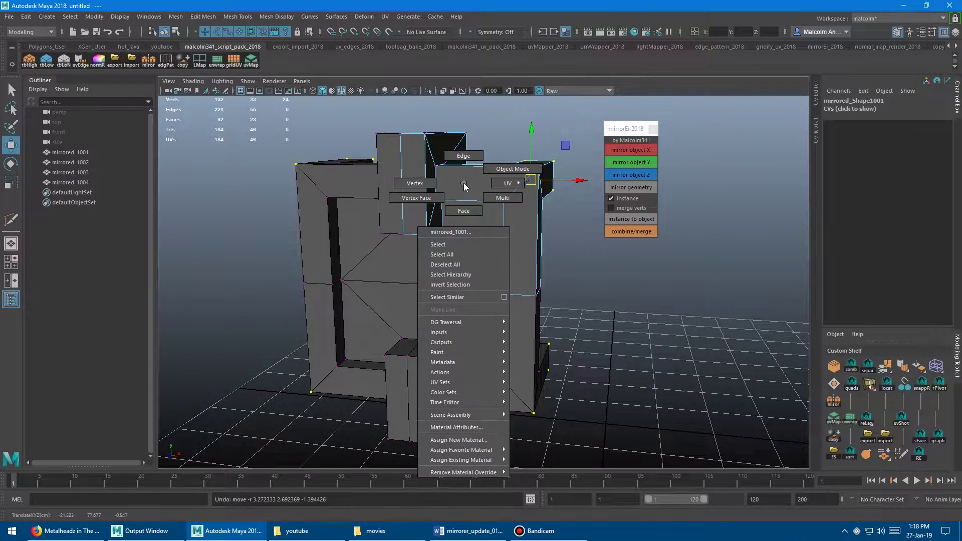
pyautogui.click(477, 181)
pyautogui.press('f')
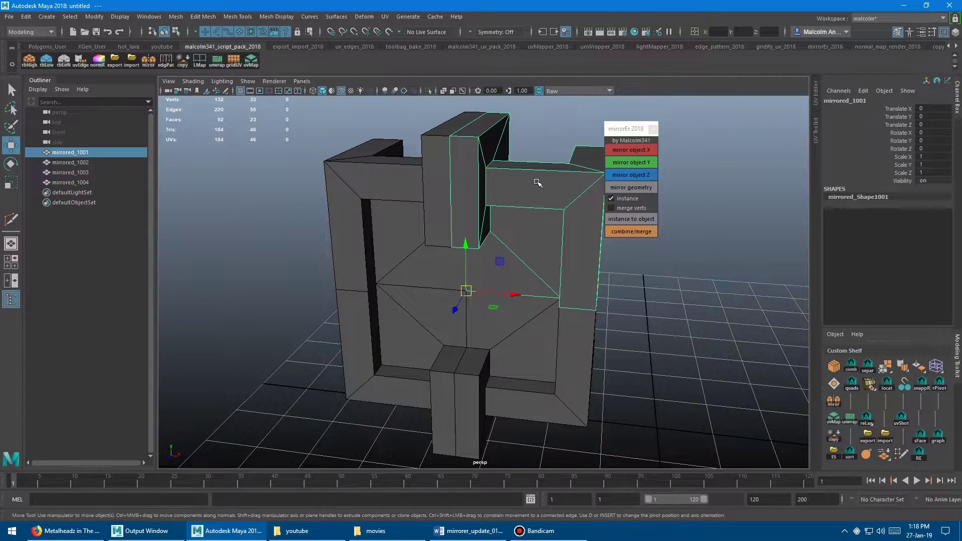
# - Select the backrest's seam vertices on the upper +X instance and move them slightly in -X past the mirror plane
pyautogui.moveTo(537, 182); pyautogui.dragTo(490, 181, button='right')
pyautogui.keyDown('alt'); pyautogui.moveTo(448, 215); pyautogui.dragTo(466, 204); pyautogui.keyUp('alt')
pyautogui.keyDown('alt'); pyautogui.moveTo(466, 204); pyautogui.dragTo(457, 210, button='right'); pyautogui.keyUp('alt')
pyautogui.moveTo(457, 211)
pyautogui.keyDown('alt'); pyautogui.mouseDown()
pyautogui.moveTo(445, 208)
pyautogui.moveTo(460, 145)
pyautogui.mouseUp(); pyautogui.keyUp('alt')
pyautogui.press('4')
pyautogui.moveTo(470, 215); pyautogui.dragTo(469, 238)
pyautogui.keyDown('alt'); pyautogui.moveTo(434, 242); pyautogui.dragTo(466, 240, button='right'); pyautogui.keyUp('alt')
pyautogui.press('5')
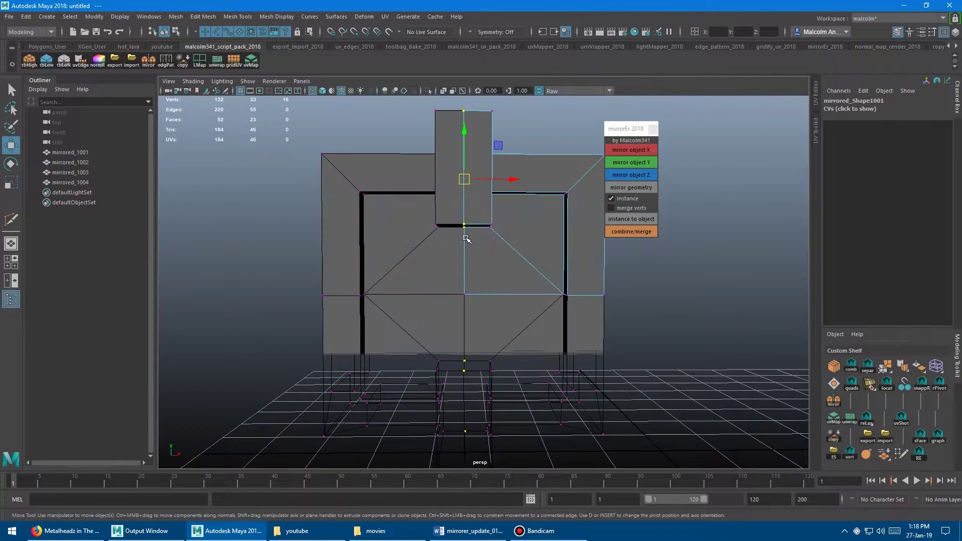
pyautogui.moveTo(472, 224)
pyautogui.keyDown('alt'); pyautogui.mouseDown()
pyautogui.moveTo(462, 232)
pyautogui.moveTo(510, 196)
pyautogui.moveTo(515, 179)
pyautogui.mouseUp(); pyautogui.keyUp('alt')
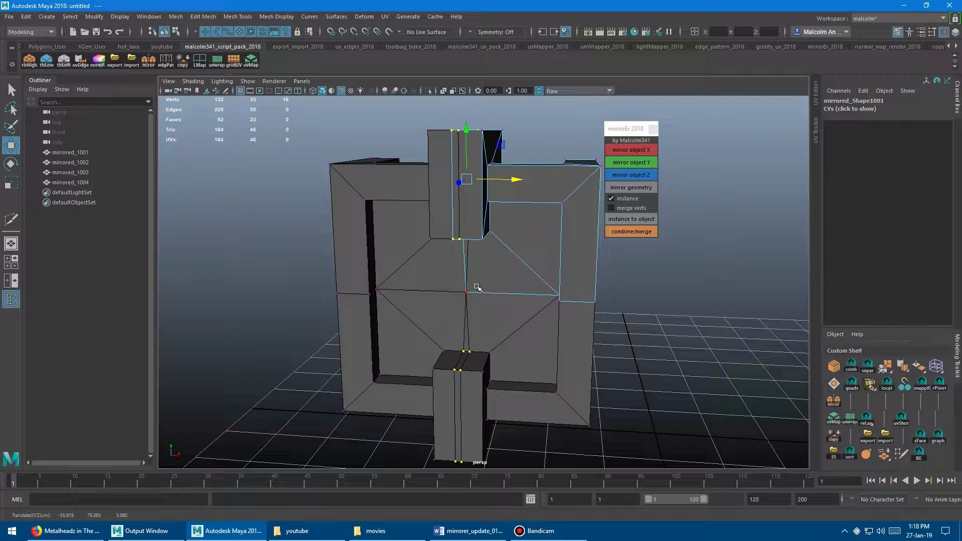
pyautogui.keyDown('alt'); pyautogui.moveTo(420, 294); pyautogui.dragTo(402, 255, button='right'); pyautogui.keyUp('alt')
pyautogui.keyDown('alt'); pyautogui.moveTo(401, 255); pyautogui.dragTo(444, 259); pyautogui.keyUp('alt')
pyautogui.keyDown('alt'); pyautogui.moveTo(444, 259); pyautogui.dragTo(498, 281, button='right'); pyautogui.keyUp('alt')
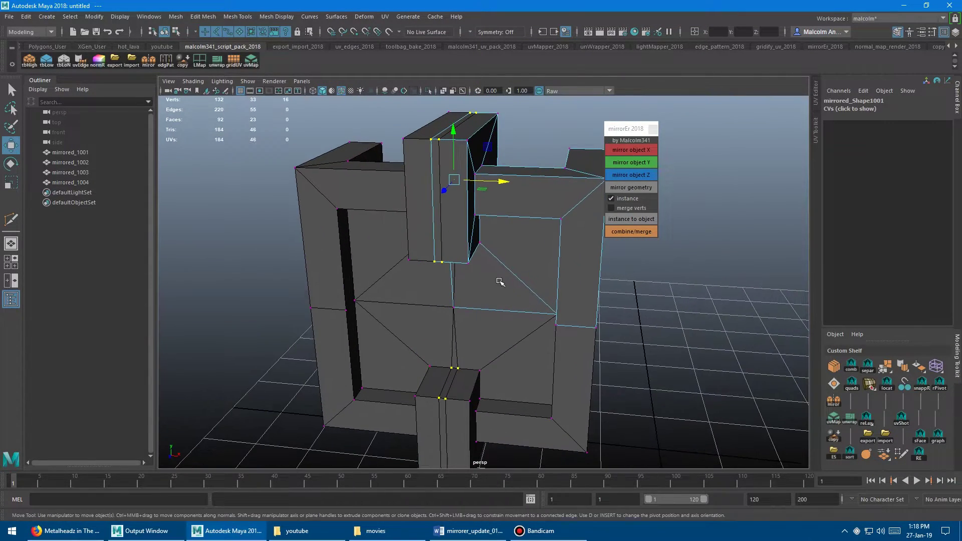
# - Select all four bench instances in object mode and combine and merge them into one mesh
pyautogui.moveTo(520, 190); pyautogui.dragTo(378, 214, button='right')
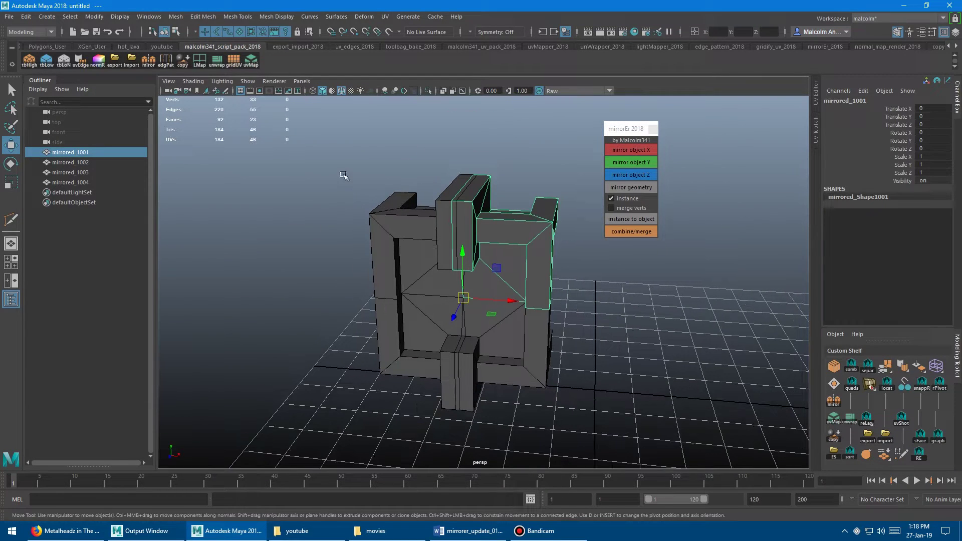
pyautogui.moveTo(343, 173); pyautogui.dragTo(576, 384)
pyautogui.keyDown('alt'); pyautogui.moveTo(383, 292); pyautogui.dragTo(412, 283, button='right'); pyautogui.keyUp('alt')
pyautogui.keyDown('alt'); pyautogui.moveTo(412, 284); pyautogui.dragTo(422, 267); pyautogui.keyUp('alt')
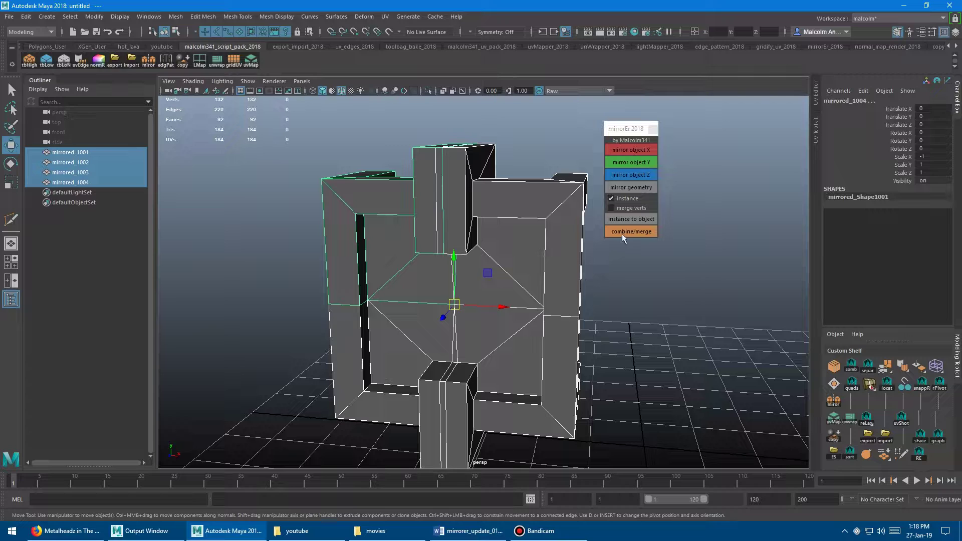
pyautogui.click(622, 236)
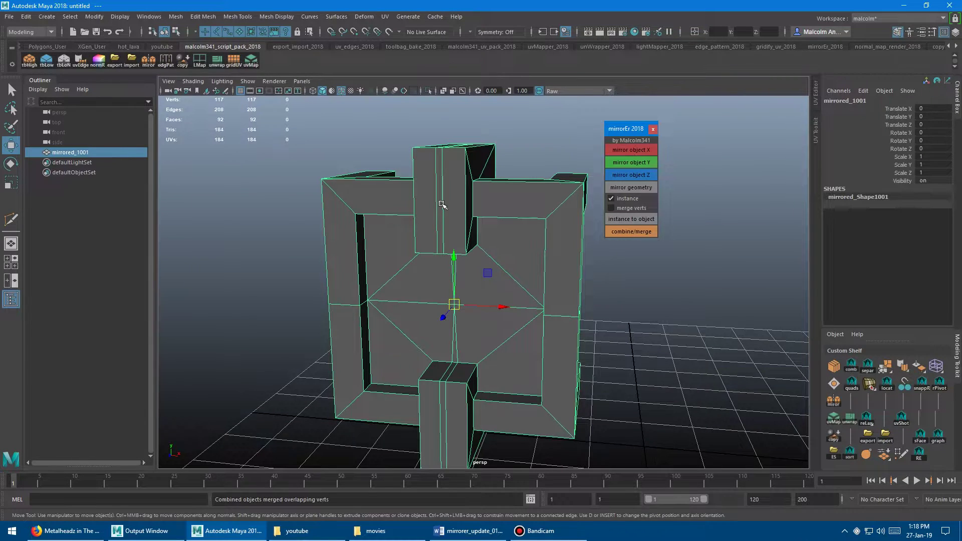
# - Try moving the near top seam vertex of the combined mesh's overlapping backrest in -X
pyautogui.keyDown('alt'); pyautogui.moveTo(442, 205); pyautogui.dragTo(453, 140); pyautogui.keyUp('alt')
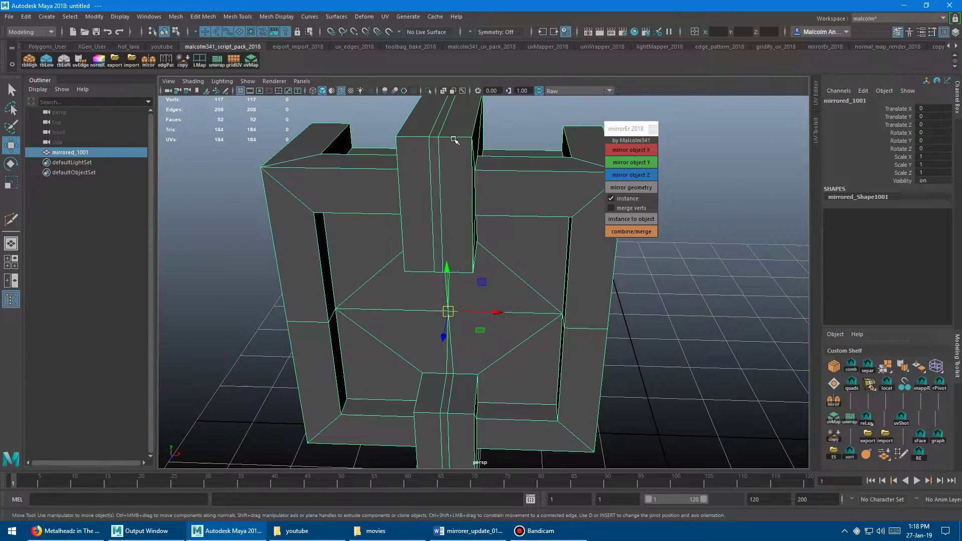
pyautogui.moveTo(454, 140); pyautogui.dragTo(438, 141, button='right')
pyautogui.moveTo(433, 175); pyautogui.dragTo(416, 169, button='middle')
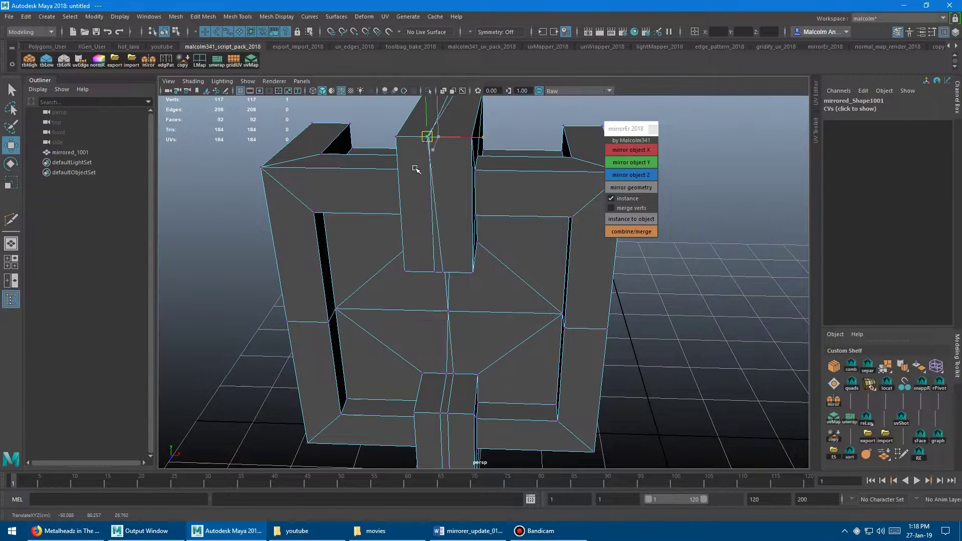
pyautogui.keyDown('alt'); pyautogui.moveTo(408, 184); pyautogui.dragTo(429, 200); pyautogui.keyUp('alt')
pyautogui.keyDown('alt'); pyautogui.moveTo(430, 199); pyautogui.dragTo(426, 168, button='middle'); pyautogui.keyUp('alt')
pyautogui.keyDown('alt'); pyautogui.moveTo(426, 167); pyautogui.dragTo(471, 186, button='right'); pyautogui.keyUp('alt')
pyautogui.keyDown('alt'); pyautogui.moveTo(472, 186); pyautogui.dragTo(423, 209); pyautogui.keyUp('alt')
pyautogui.scroll(-4, 393, 185)
pyautogui.scroll(4, 457, 221)
pyautogui.scroll(-4, 457, 221)
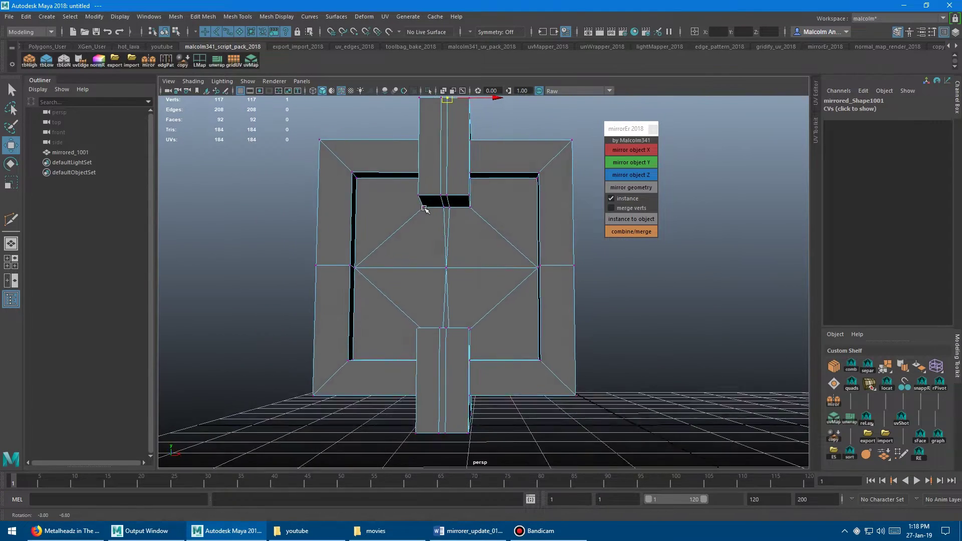
# - Try moving the combined mesh's central vertex along X, and check the outer edge and backrest seam vertices
pyautogui.scroll(1, 448, 256)
pyautogui.moveTo(492, 269); pyautogui.dragTo(542, 279)
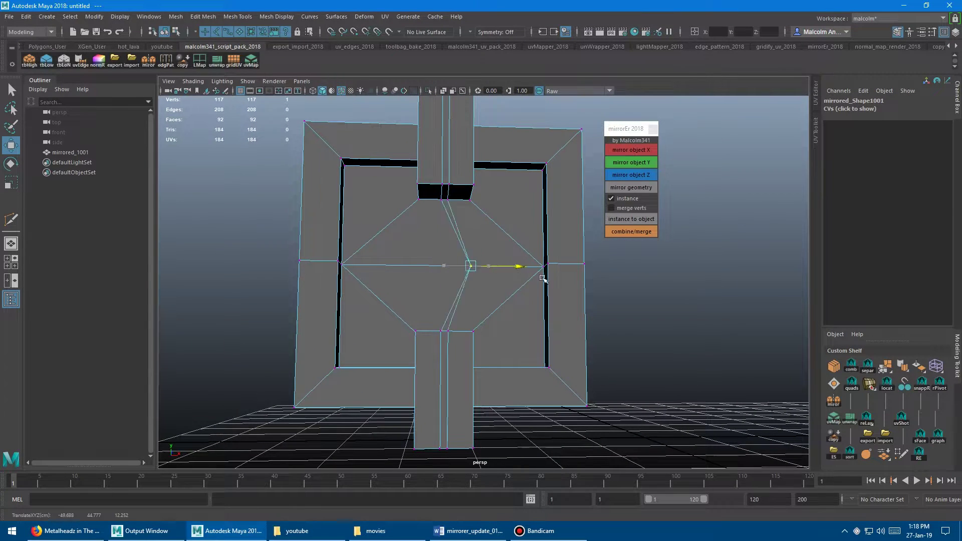
pyautogui.click(304, 261)
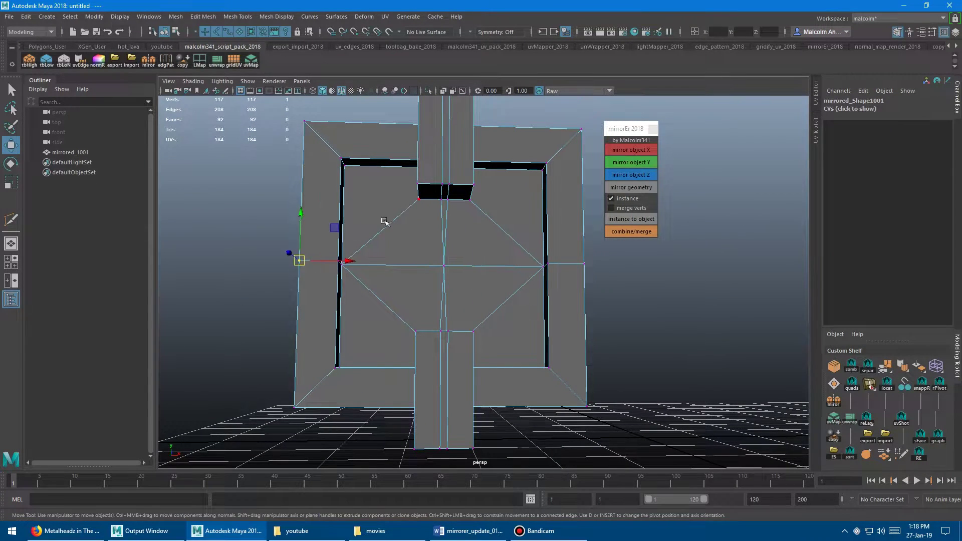
pyautogui.keyDown('alt'); pyautogui.moveTo(383, 221); pyautogui.dragTo(421, 192); pyautogui.keyUp('alt')
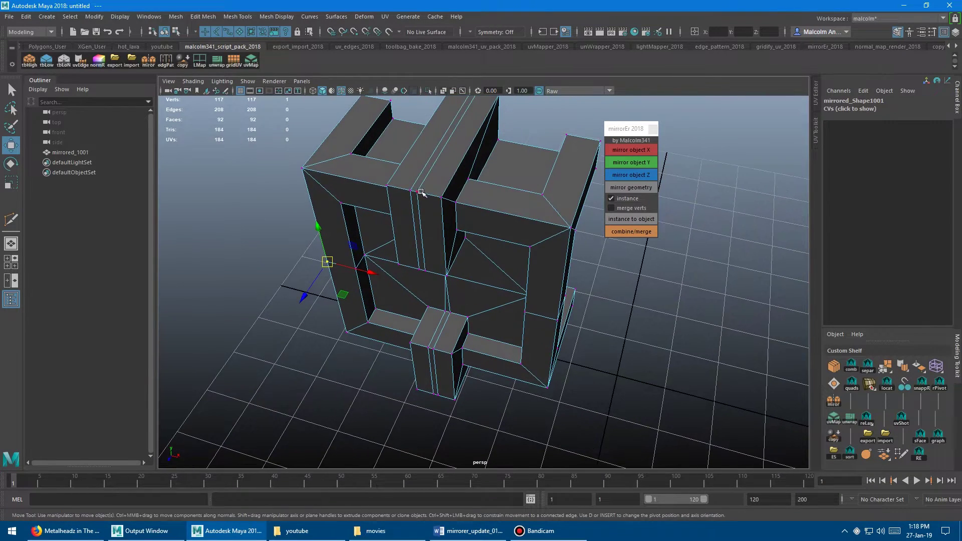
pyautogui.click(418, 192)
pyautogui.keyDown('alt'); pyautogui.moveTo(415, 228); pyautogui.dragTo(418, 188); pyautogui.keyUp('alt')
pyautogui.moveTo(434, 146); pyautogui.dragTo(431, 129)
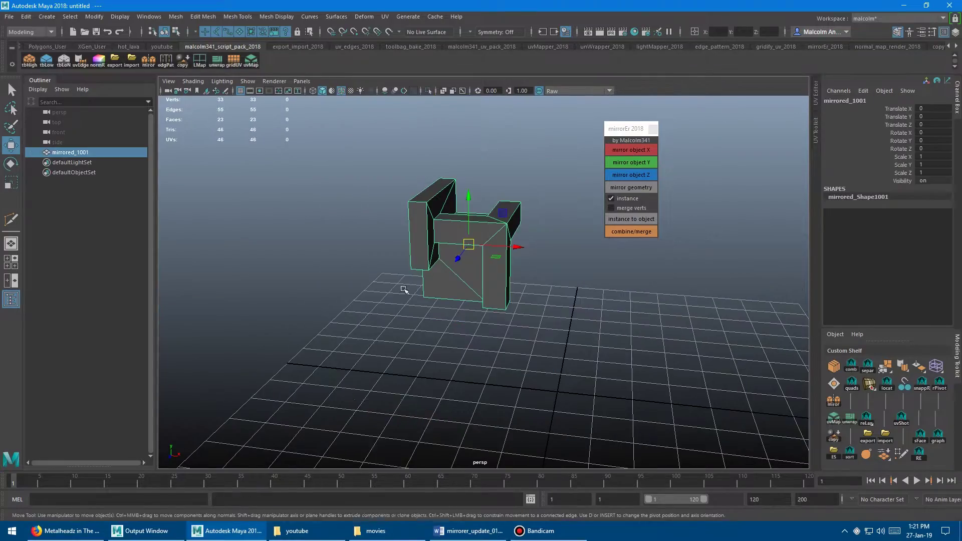
# - Mirror the single half bench as instances across Y, X and Z to build an eight-piece box
pyautogui.click(631, 163)
pyautogui.click(631, 151)
pyautogui.keyDown('alt'); pyautogui.moveTo(516, 196); pyautogui.dragTo(491, 247); pyautogui.keyUp('alt')
pyautogui.click(630, 175)
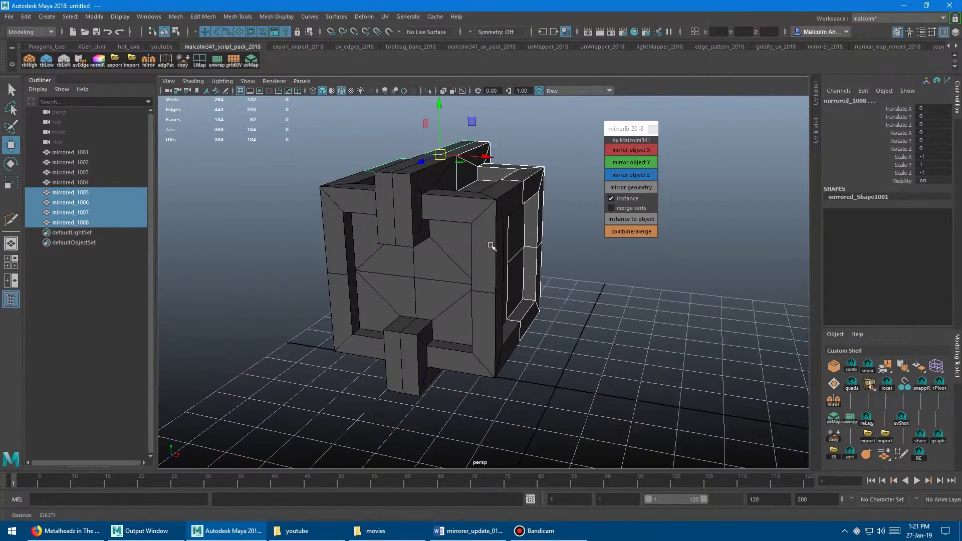
# - Select the four instances of the box's +X half, shift their pivot outward in +X and mirror them across X
pyautogui.click(451, 216)
pyautogui.keyDown('shift'); pyautogui.click(475, 326); pyautogui.keyUp('shift')
pyautogui.keyDown('alt'); pyautogui.moveTo(384, 205); pyautogui.dragTo(536, 198); pyautogui.keyUp('alt')
pyautogui.press('d')
pyautogui.click(631, 150)
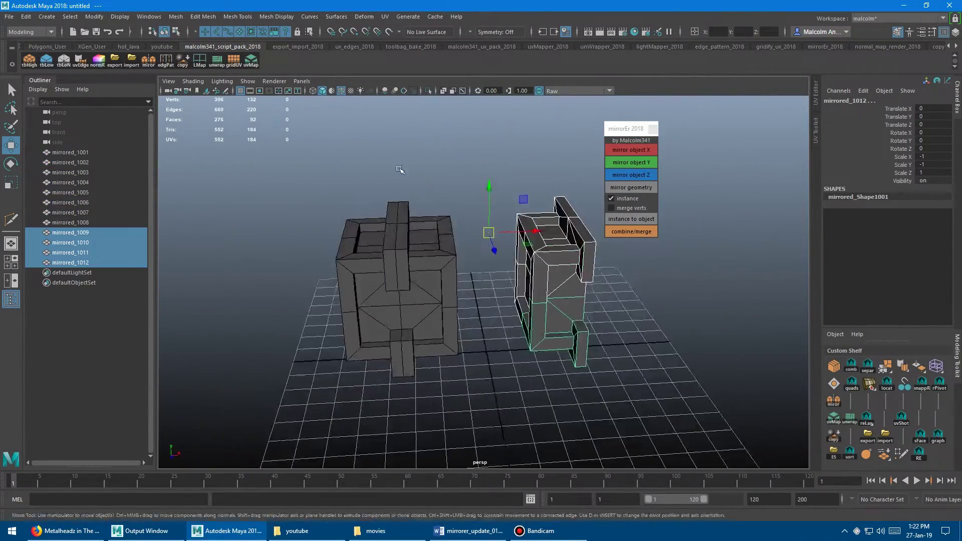
# - Mirror the box's -X half across X to add a matching half box on the opposite side
pyautogui.keyDown('alt'); pyautogui.moveTo(401, 168); pyautogui.dragTo(548, 201); pyautogui.keyUp('alt')
pyautogui.click(631, 150)
pyautogui.click(552, 206)
pyautogui.hotkey('ctrl', 'z')
# - Select all box instances, raise their pivot above the row and mirror them across Y to create an upper row
pyautogui.moveTo(548, 202); pyautogui.dragTo(281, 346)
pyautogui.press('d')
pyautogui.moveTo(410, 188); pyautogui.dragTo(411, 160)
pyautogui.keyDown('alt'); pyautogui.moveTo(481, 281); pyautogui.dragTo(451, 250); pyautogui.keyUp('alt')
pyautogui.click(631, 162)
pyautogui.hotkey('ctrl', 'z')
# - Select every instance in both rows and combine and merge them into one mesh
pyautogui.click(393, 208)
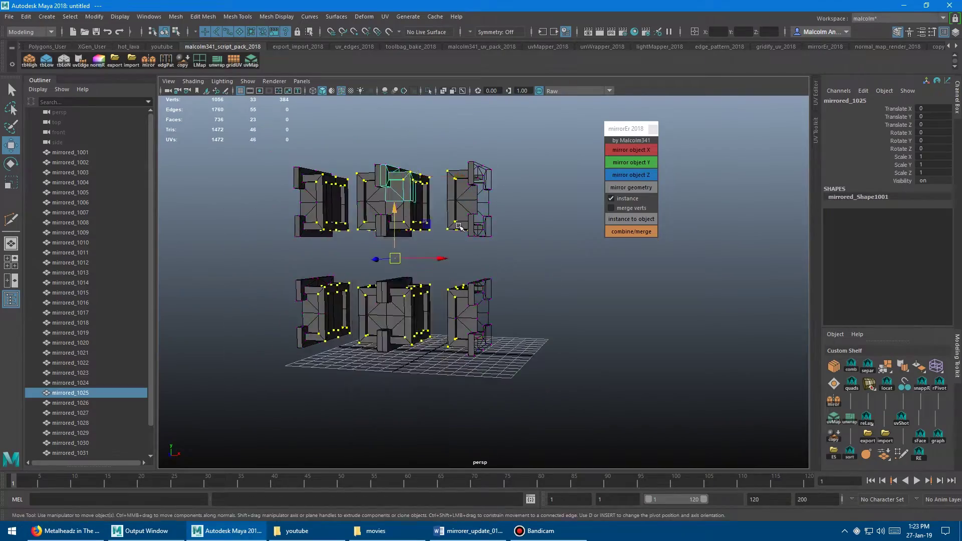
pyautogui.moveTo(261, 145); pyautogui.dragTo(566, 401)
pyautogui.keyDown('alt'); pyautogui.moveTo(502, 351); pyautogui.dragTo(473, 358); pyautogui.keyUp('alt')
pyautogui.click(626, 235)
# - Select a top backrest vertex on the upper middle box of the combined mesh in vertex mode
pyautogui.moveTo(446, 189); pyautogui.dragTo(397, 189, button='right')
pyautogui.scroll(5, 401, 191)
pyautogui.click(391, 182)
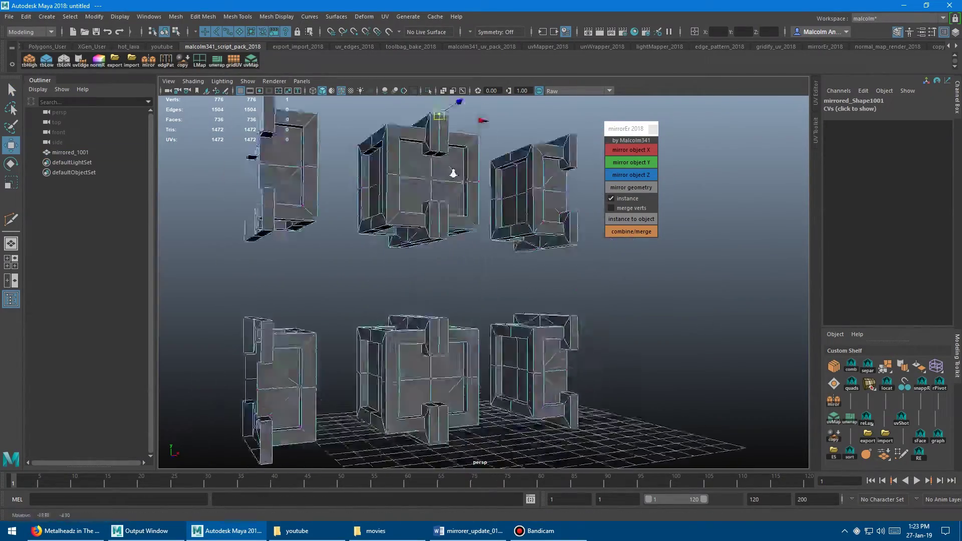